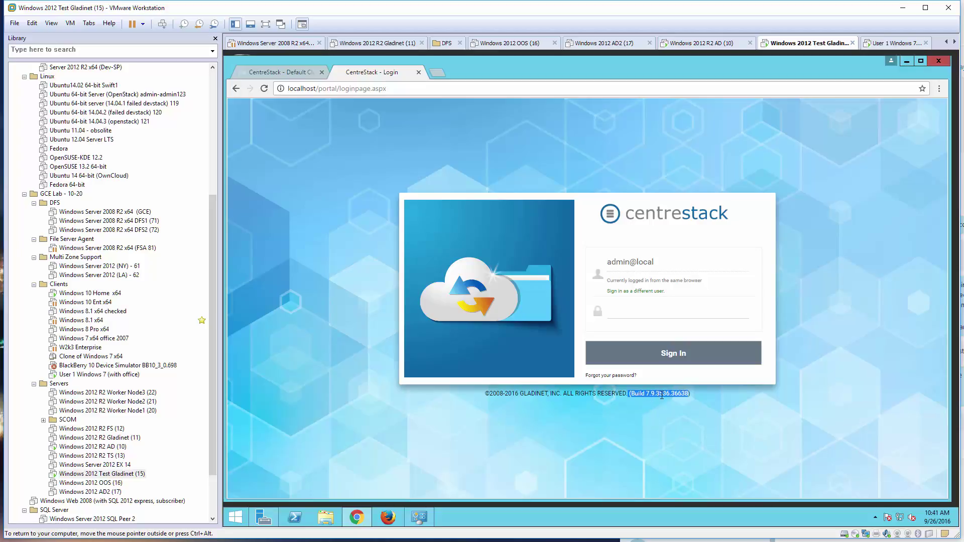
# Sign in to CentreStack as the local administrator and decline the trial licensing offer to reach the dashboard.
pyautogui.click(633, 311)
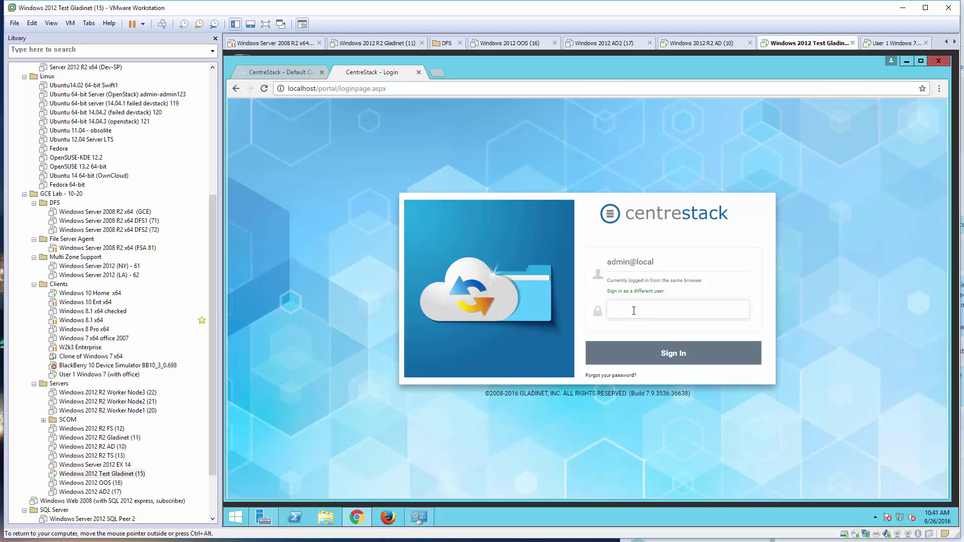
pyautogui.click(678, 361)
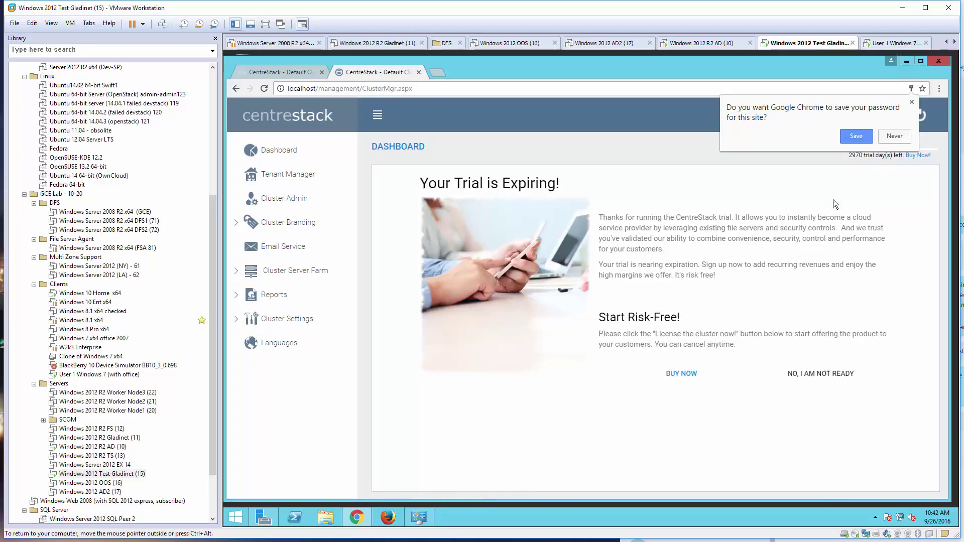
pyautogui.click(894, 136)
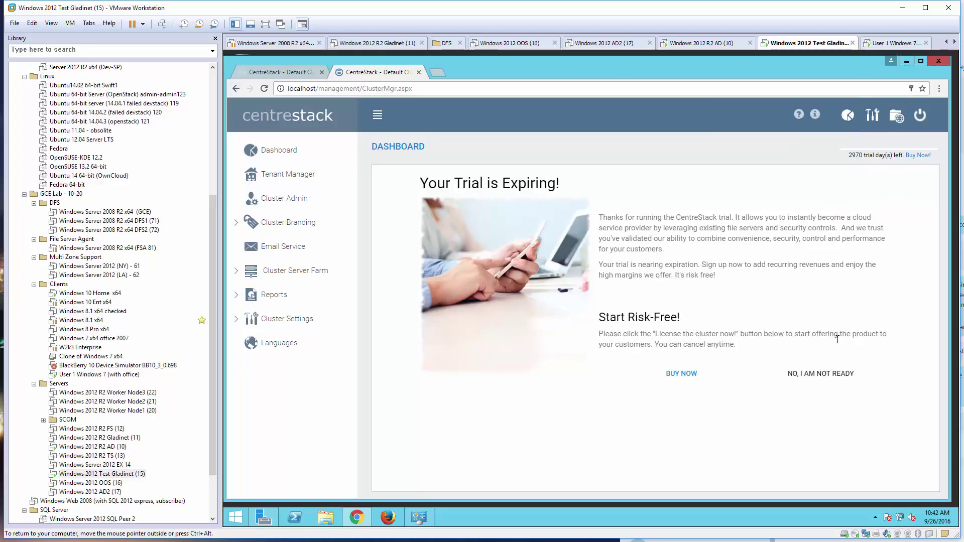
pyautogui.click(829, 373)
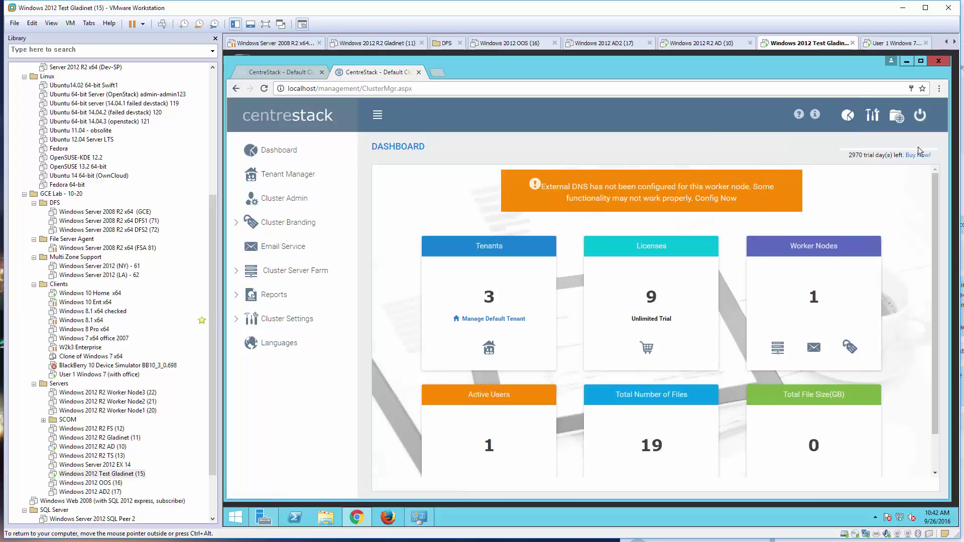
pyautogui.click(897, 117)
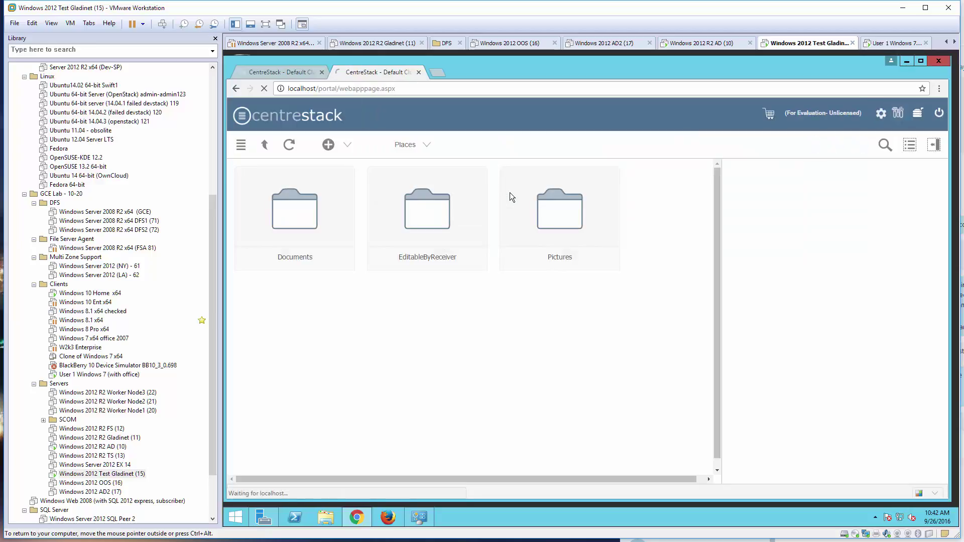
pyautogui.click(420, 217)
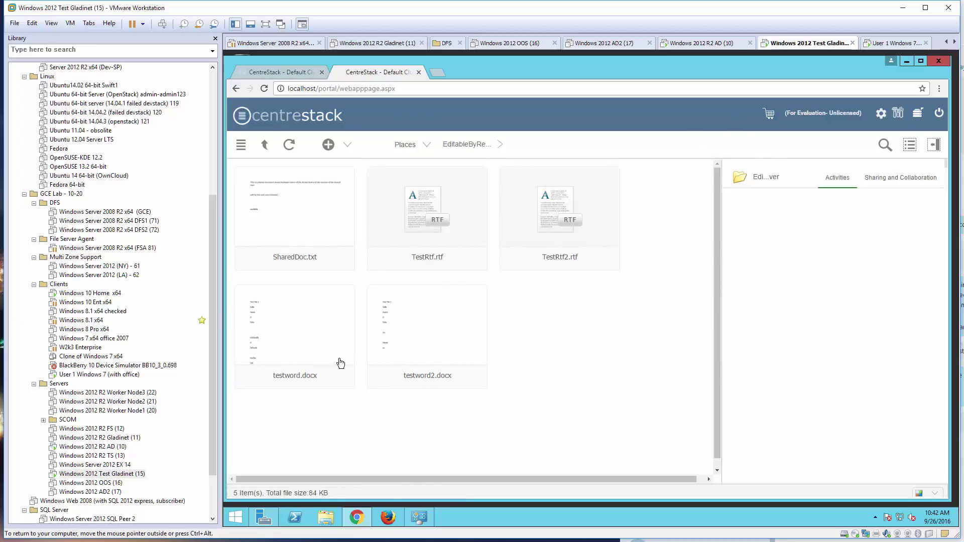
pyautogui.click(917, 115)
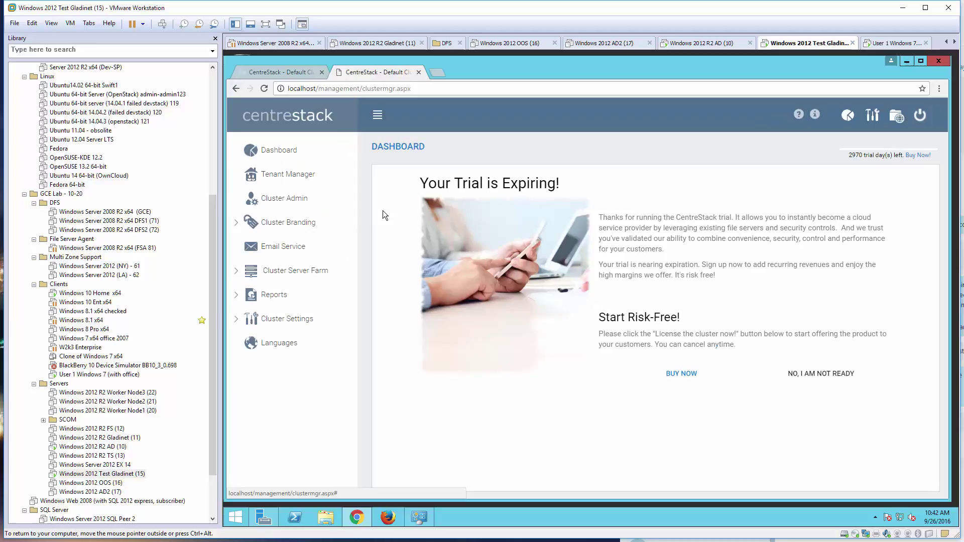
pyautogui.click(274, 271)
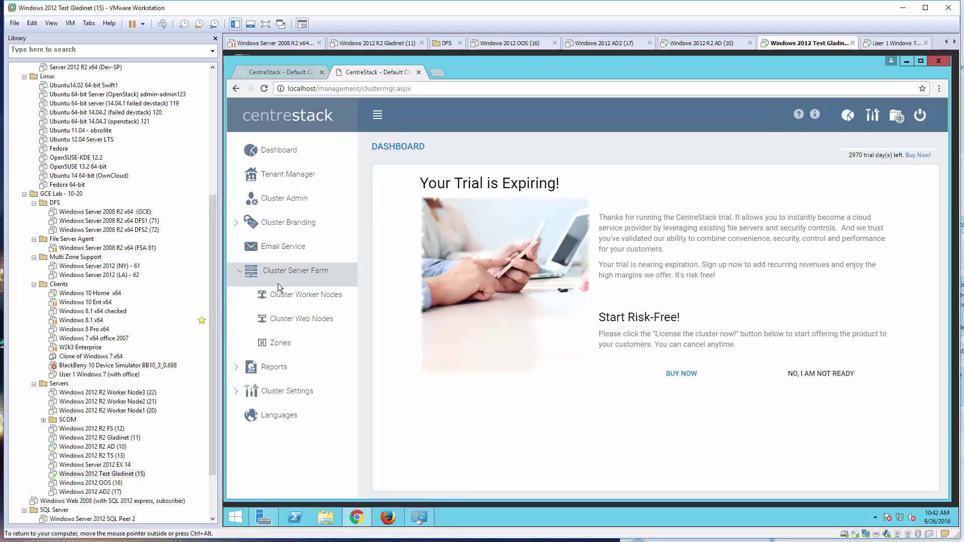
pyautogui.click(285, 296)
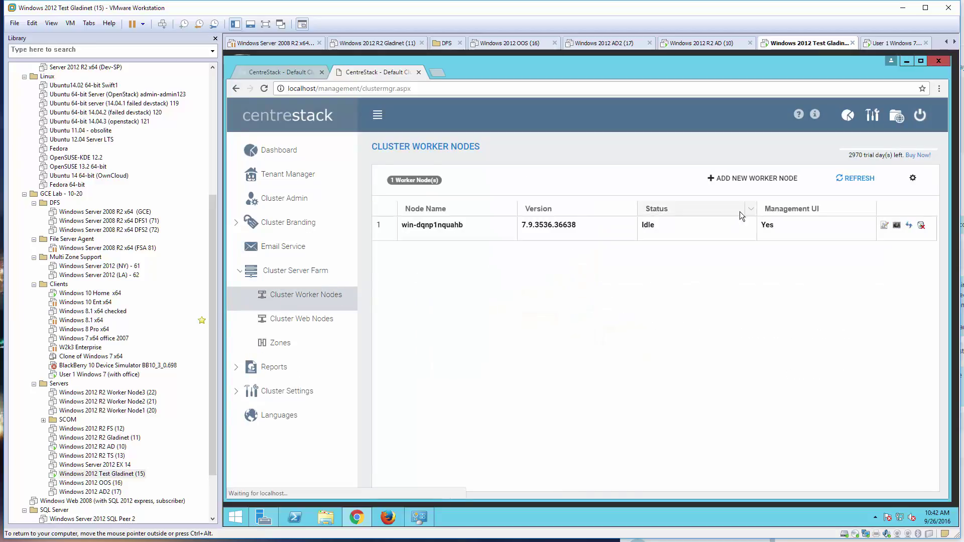
pyautogui.click(884, 226)
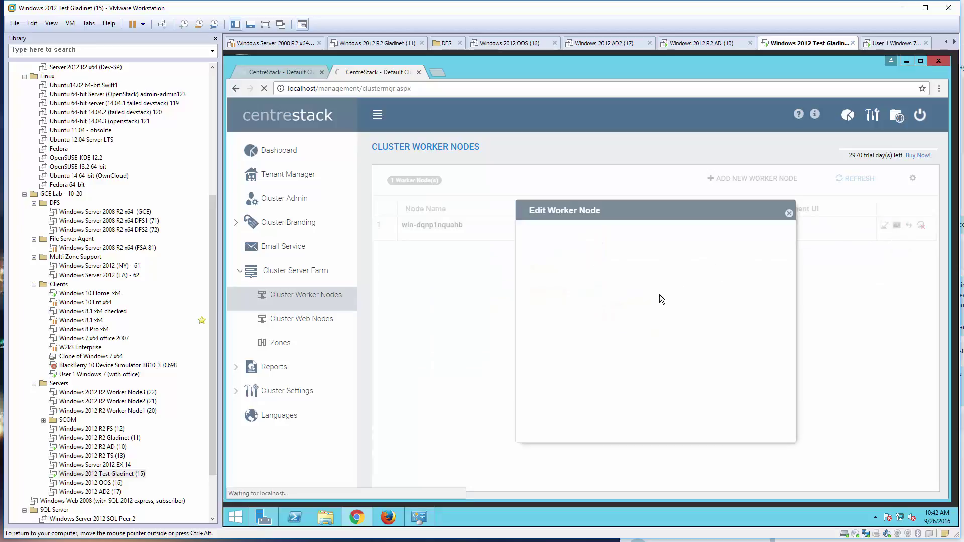
pyautogui.tripleClick(610, 302)
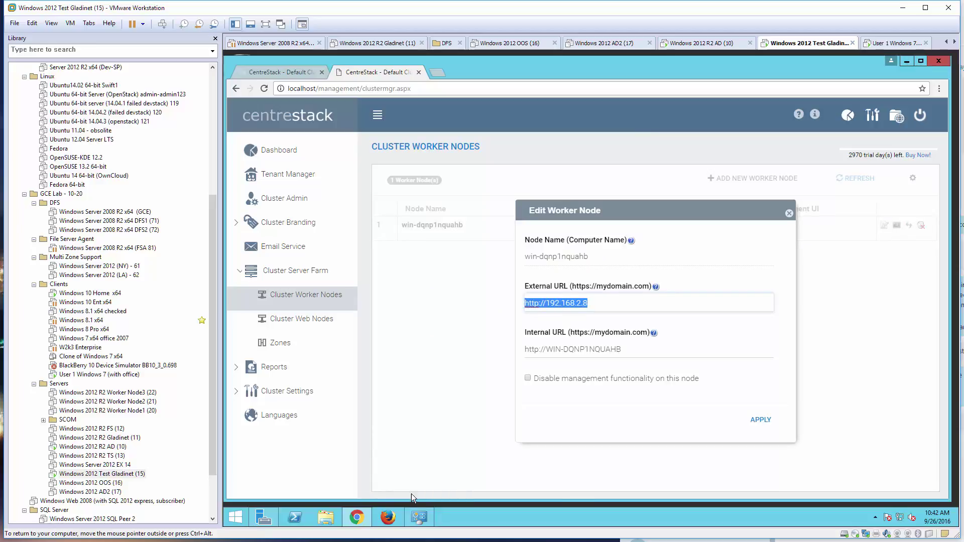
# Run ipconfig in Command Prompt and highlight the IPv4 address 192.168.2.8.
pyautogui.rightClick(236, 517)
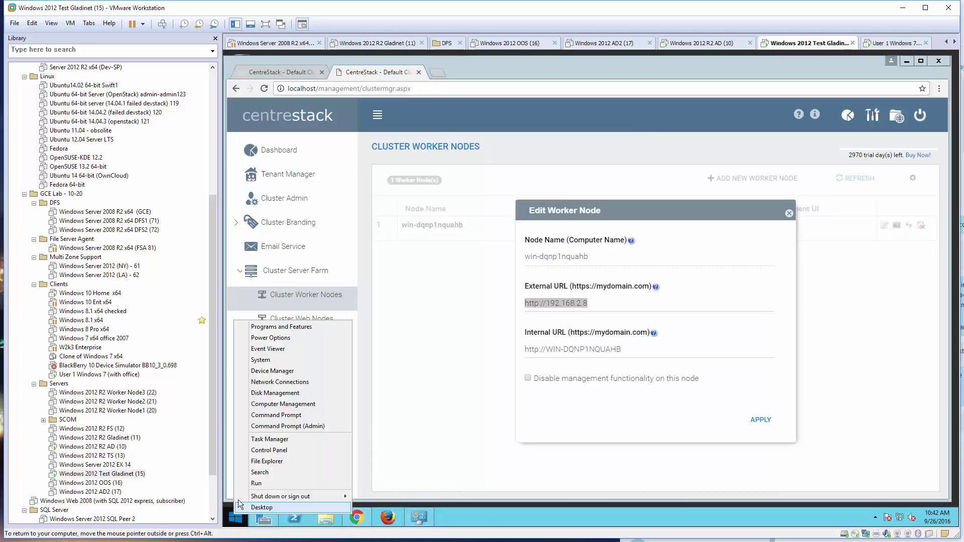
pyautogui.click(288, 415)
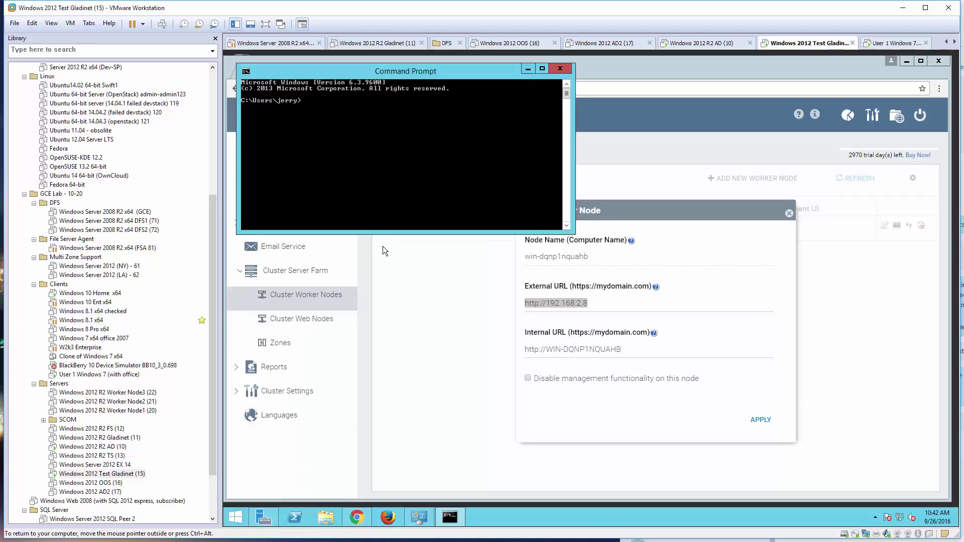
pyautogui.write('ipconfig')
pyautogui.press('Return')
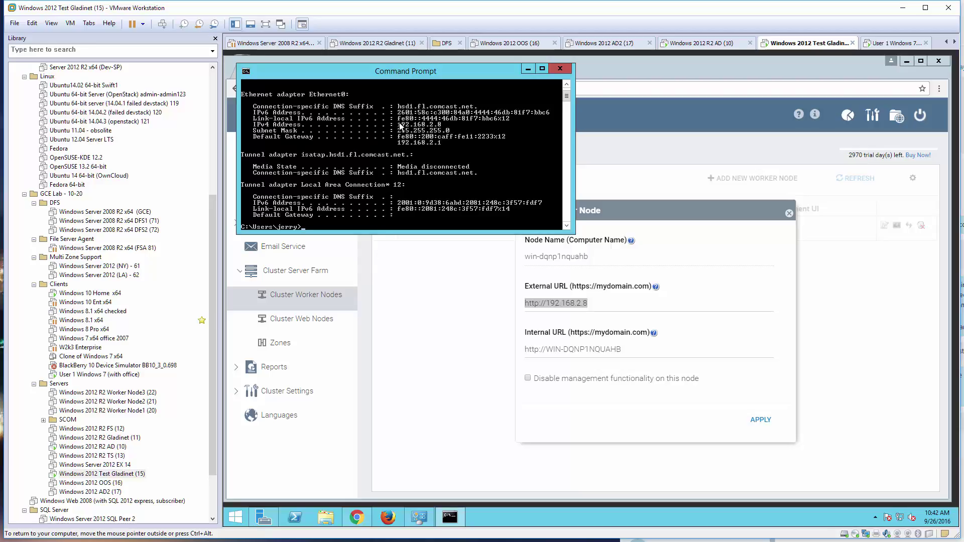
pyautogui.moveTo(397, 118); pyautogui.dragTo(461, 123)
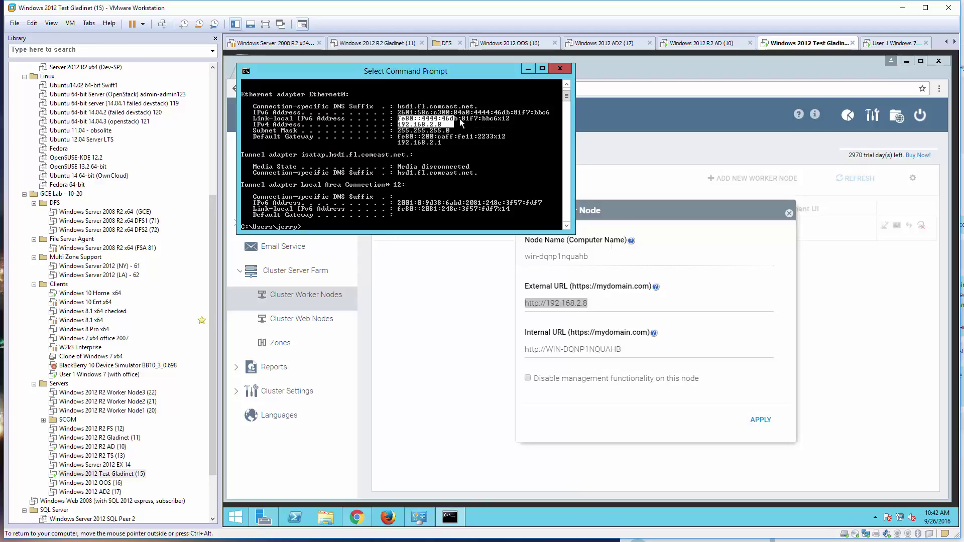
# Close Command Prompt and the Edit Worker Node dialog, returning to the Cluster Worker Nodes list.
pyautogui.click(569, 73)
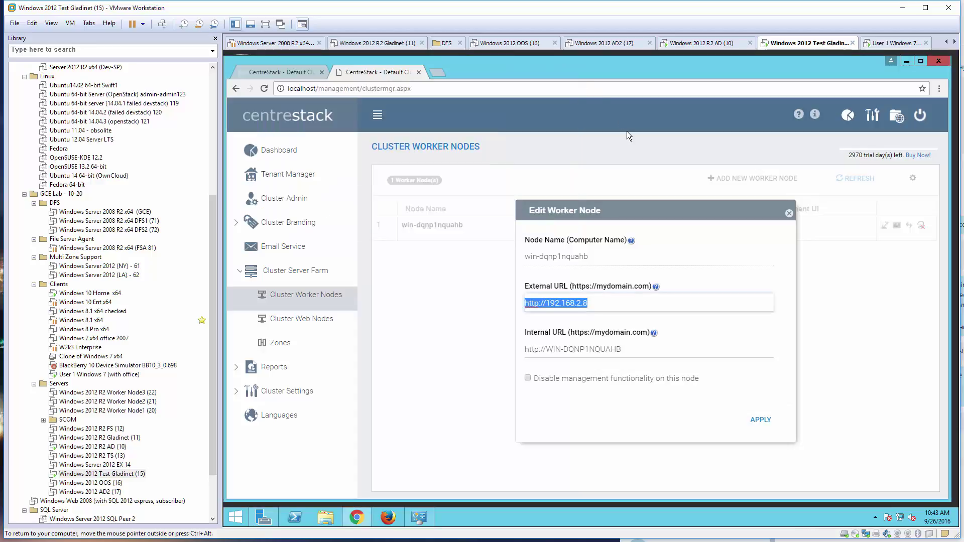
pyautogui.click(789, 214)
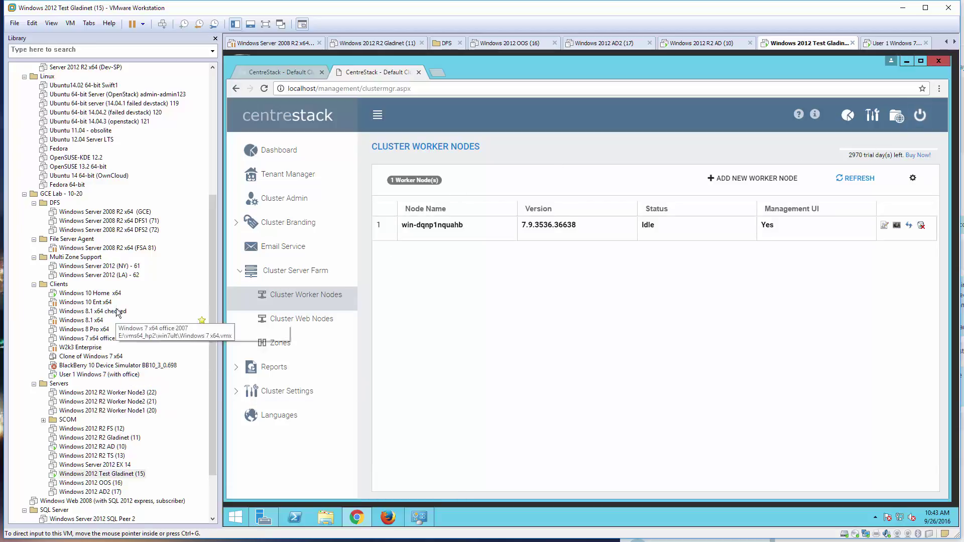
# On the Windows 10 Home machine, log in to the CentreStack web portal in Edge.
pyautogui.click(113, 294)
pyautogui.click(595, 272)
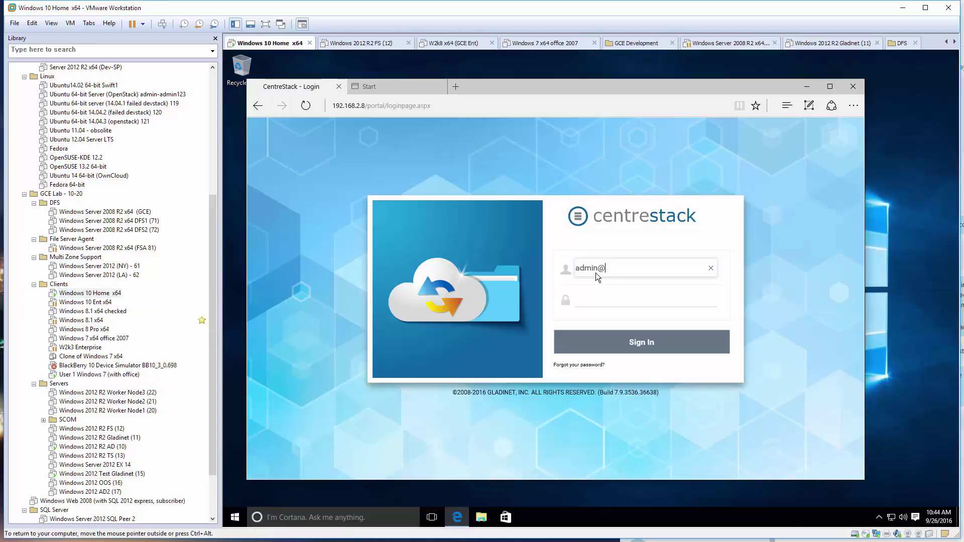
pyautogui.press('Tab')
pyautogui.write('p')
pyautogui.press('Return')
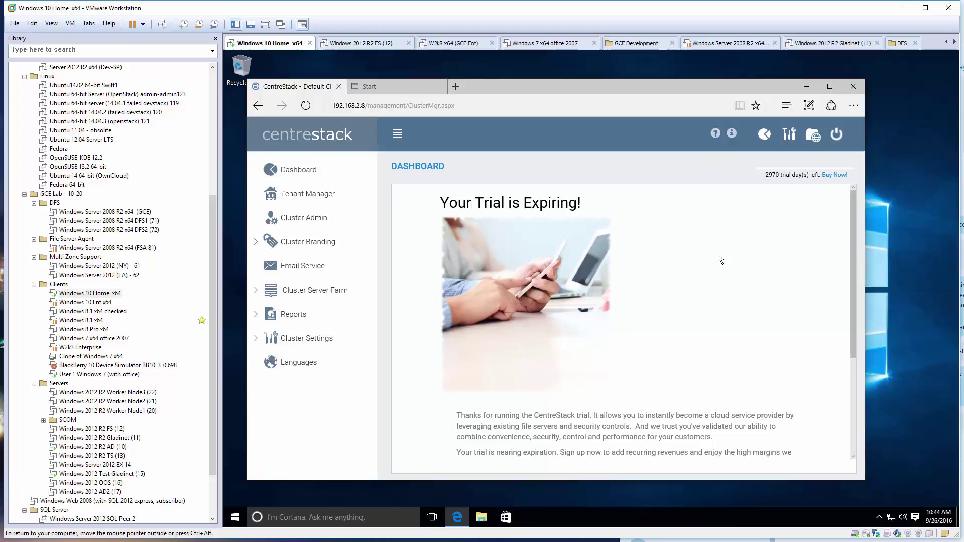
# Download CloudWindowsClient_x64.msi through 'Access Files Seamlessly from My Desktop' in the file portal.
pyautogui.click(811, 137)
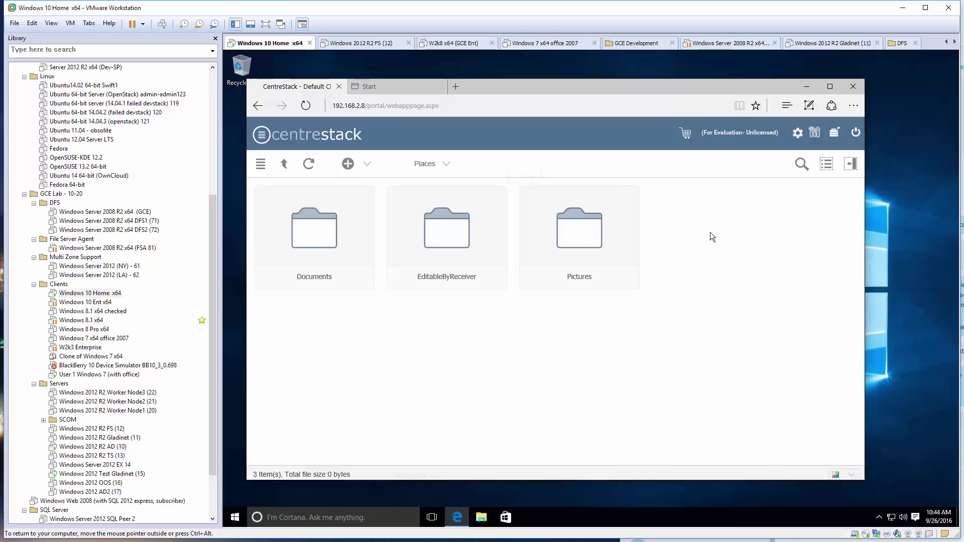
pyautogui.click(849, 164)
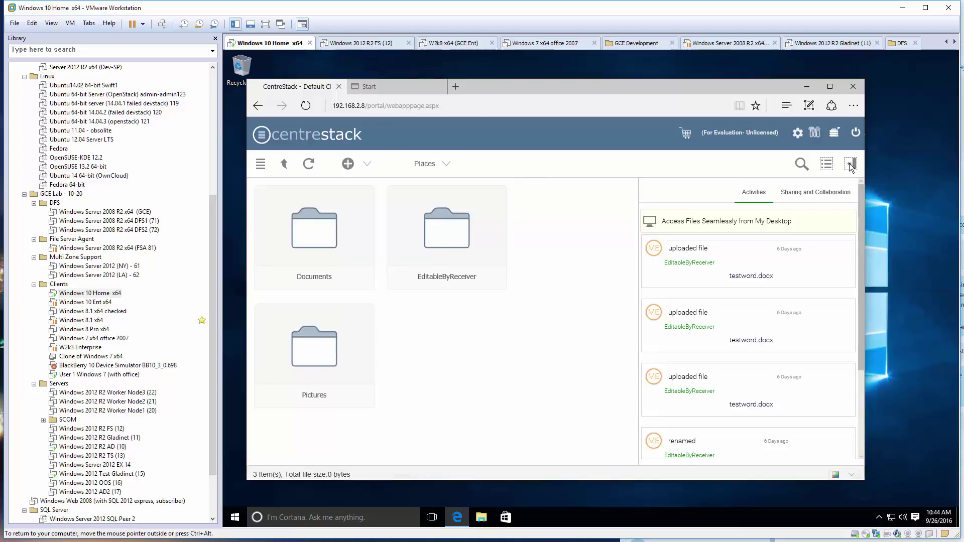
pyautogui.click(749, 222)
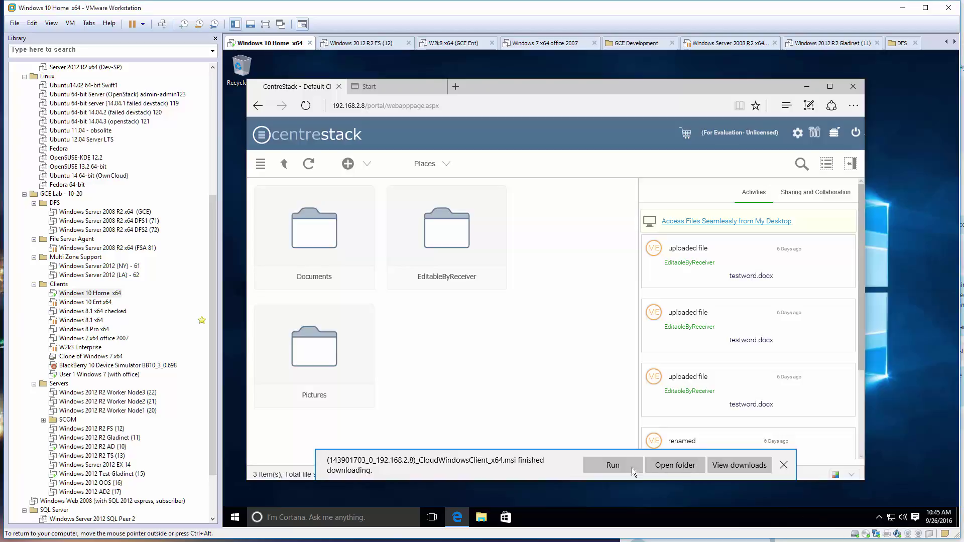
# Install the Cloud Windows Client, agreeing to the license and allowing the User Account Control prompt.
pyautogui.click(616, 471)
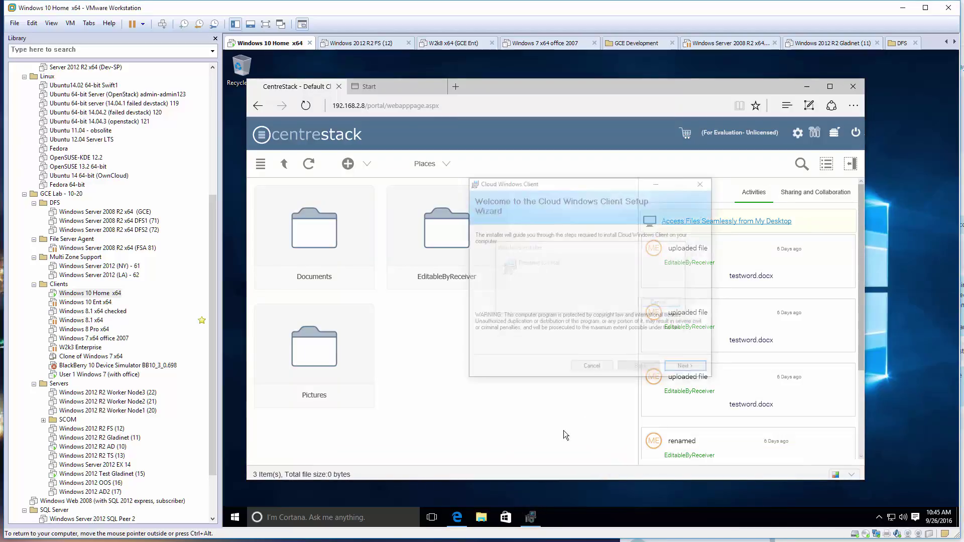
pyautogui.click(688, 368)
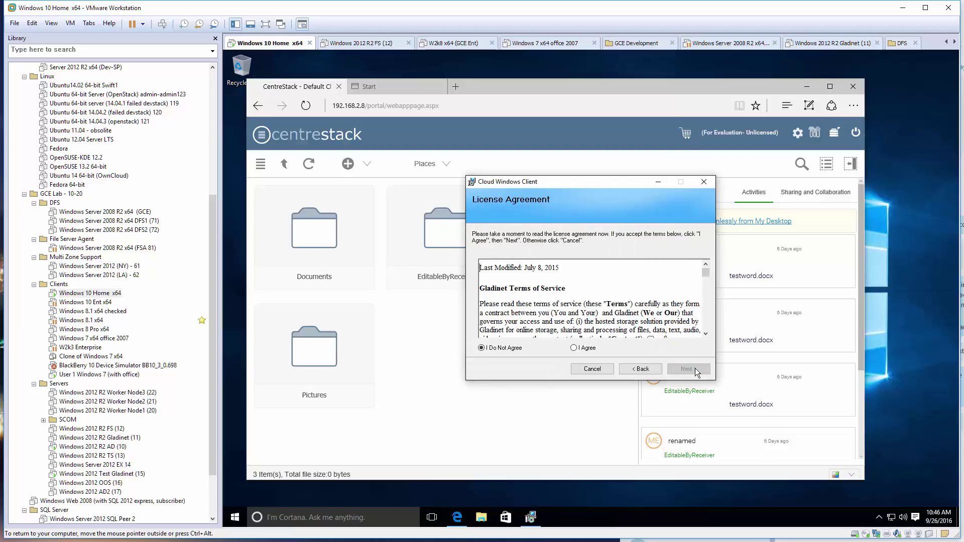
pyautogui.click(688, 370)
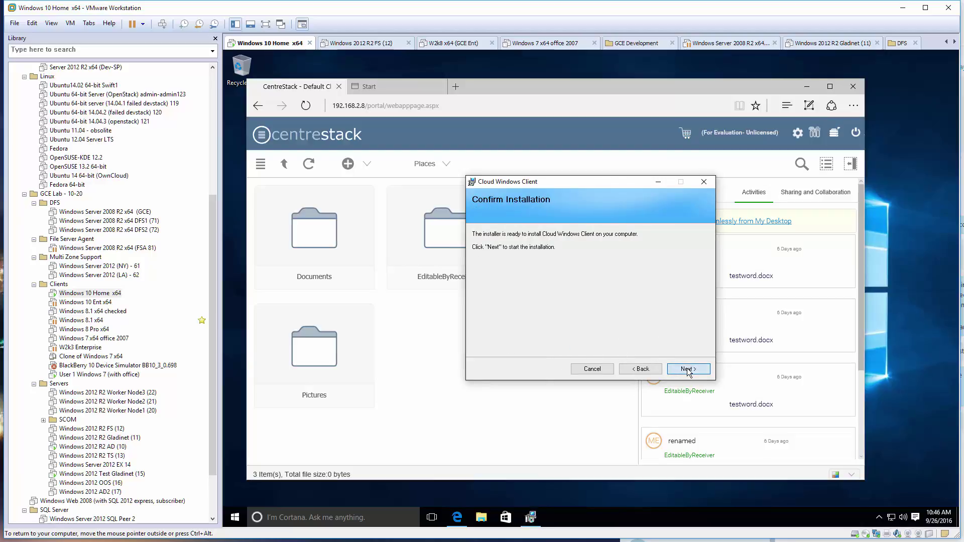
pyautogui.click(687, 370)
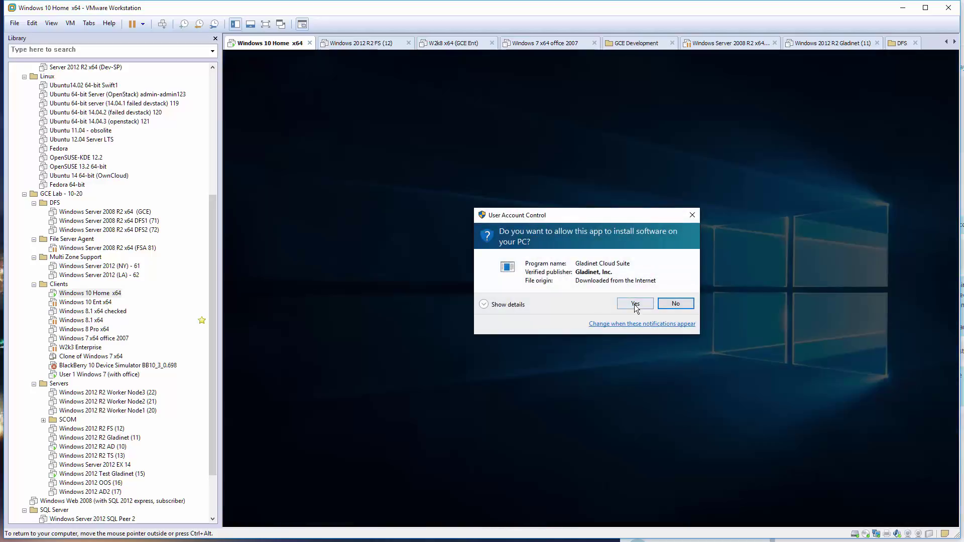
pyautogui.click(635, 304)
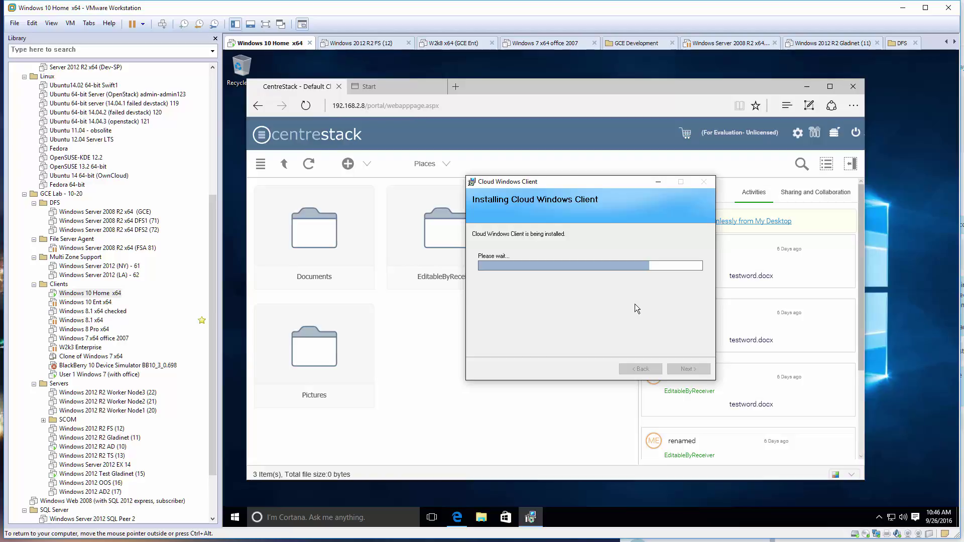
pyautogui.click(695, 369)
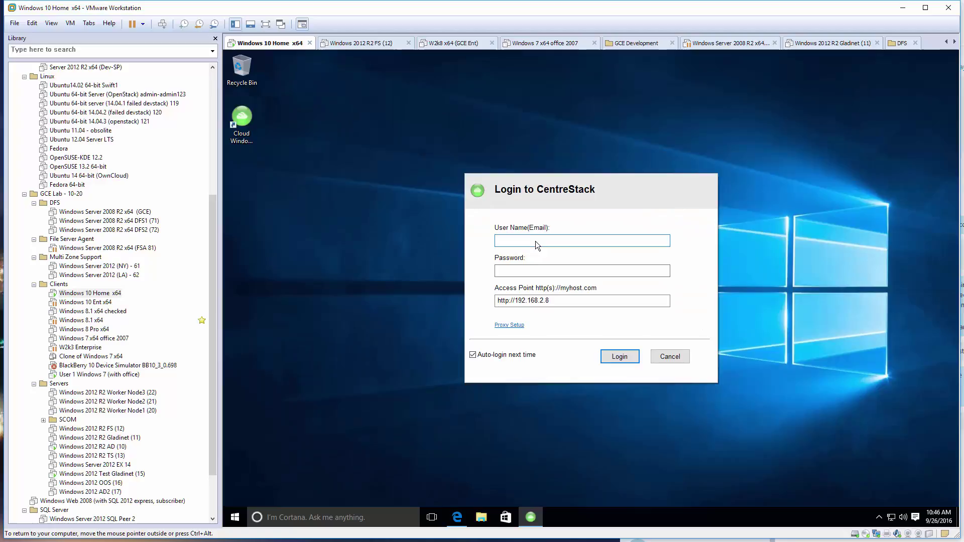
pyautogui.write('admin@local')
pyautogui.press('Tab')
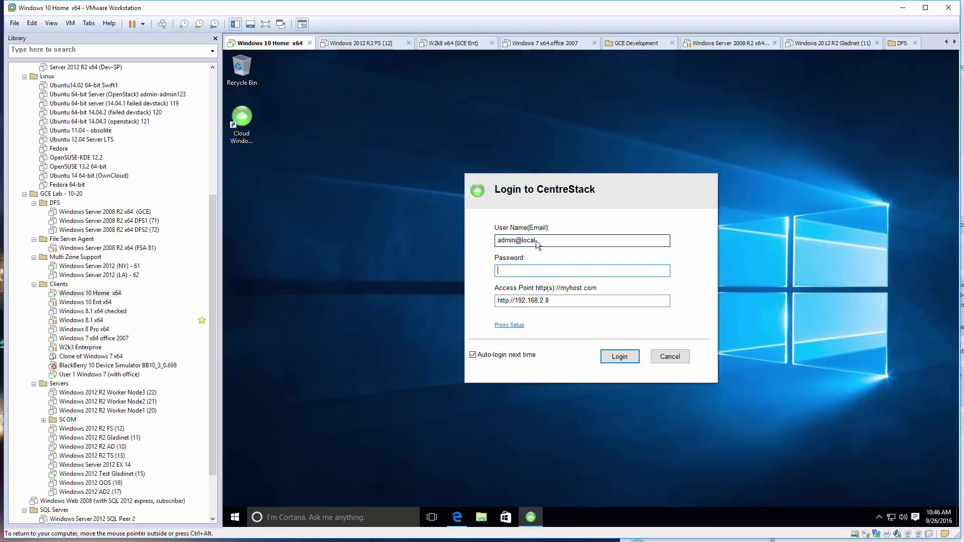
pyautogui.write('••')
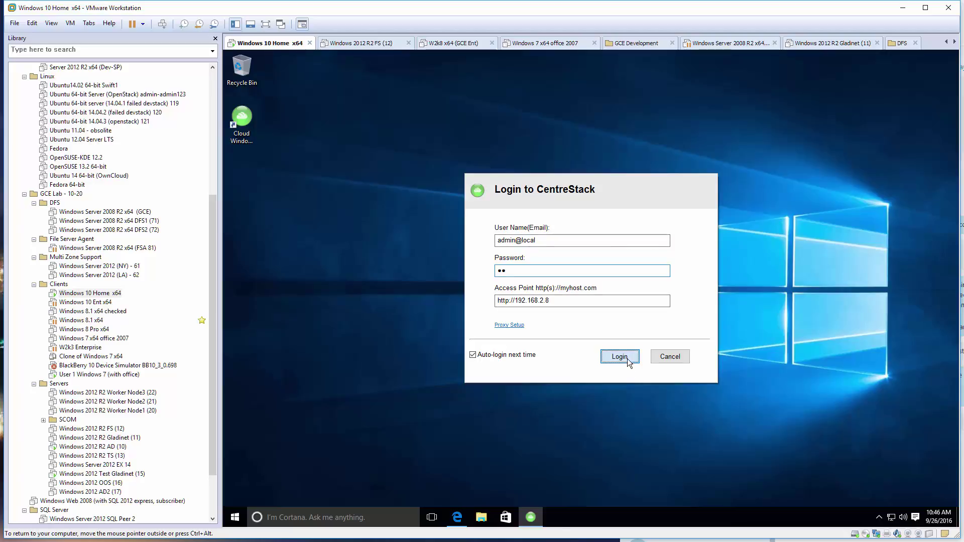
pyautogui.click(628, 359)
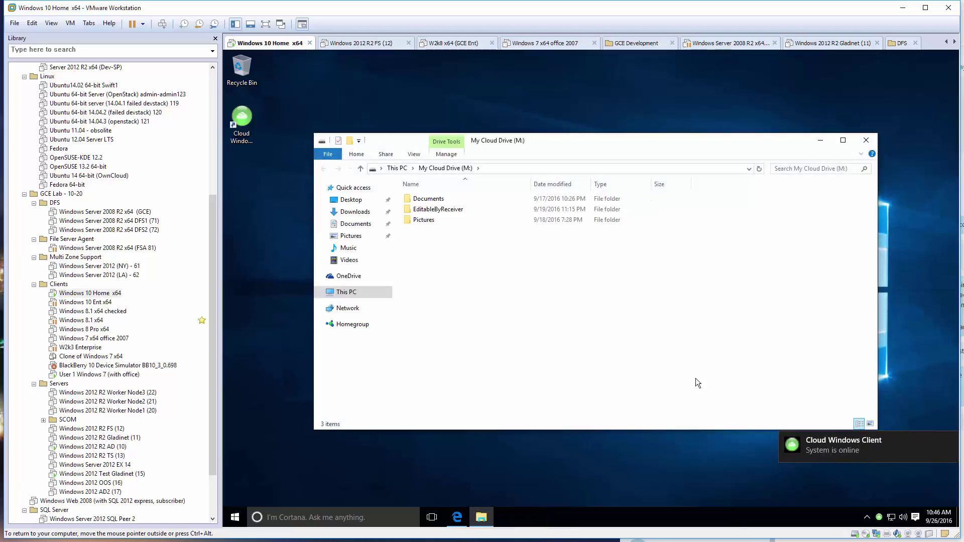
# Open EditableByReceiver on My Cloud Drive (M:), then switch to the 'User 1 Windows 7 (with office)' VM.
pyautogui.doubleClick(441, 210)
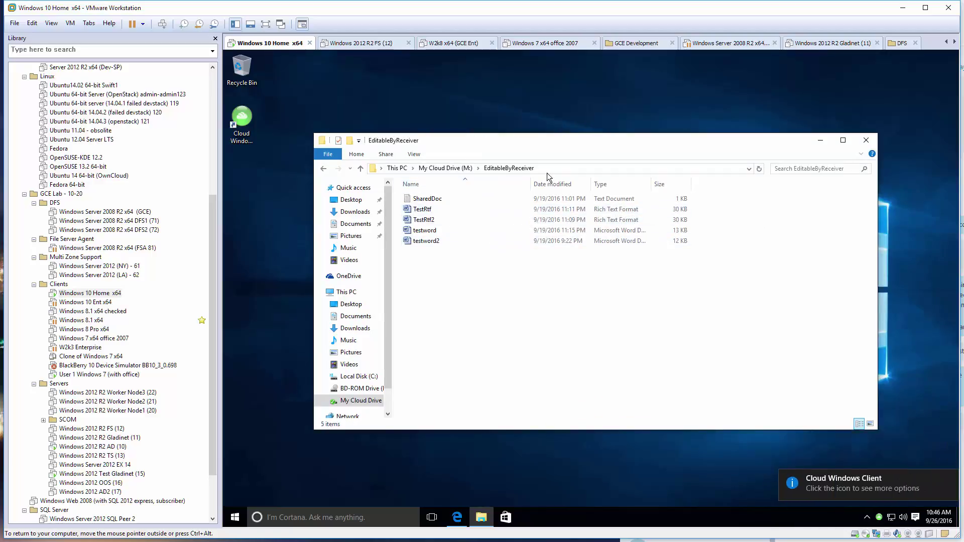
pyautogui.click(90, 375)
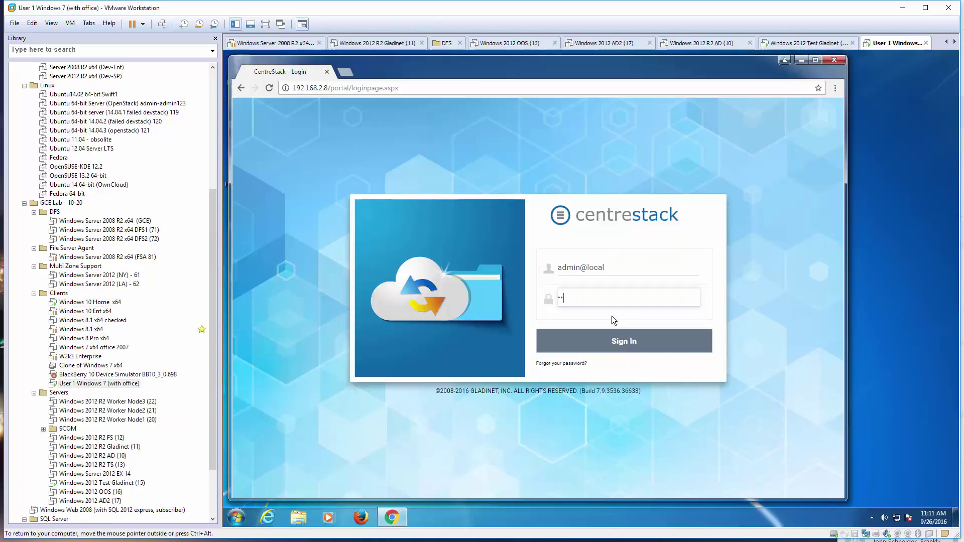
# On Windows 7, sign in to the CentreStack web portal, saving the password, and download the desktop client installer.
pyautogui.click(622, 340)
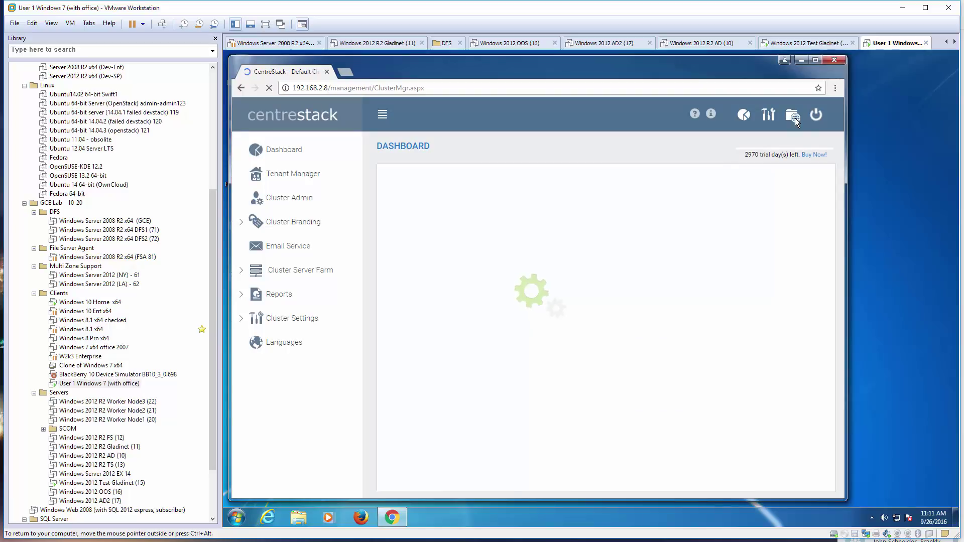
pyautogui.click(762, 153)
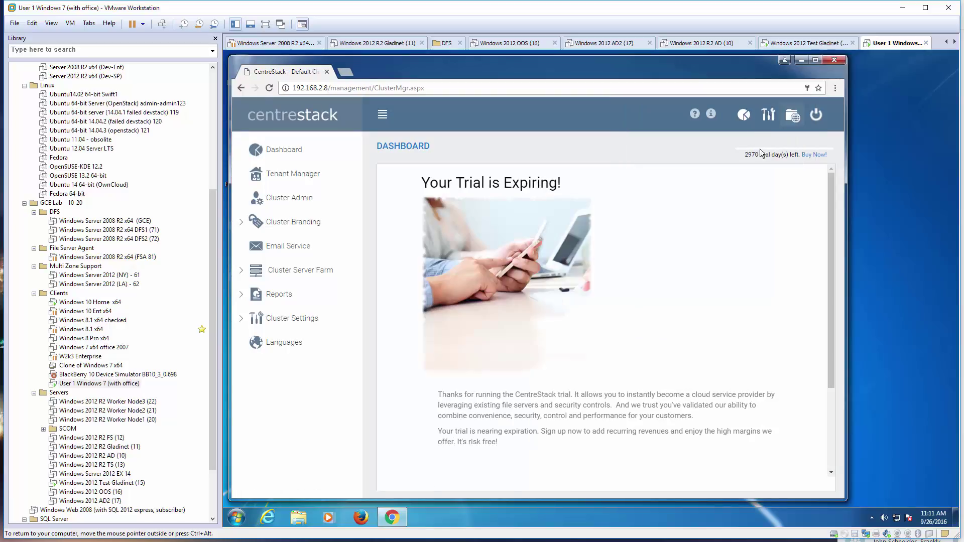
pyautogui.click(792, 115)
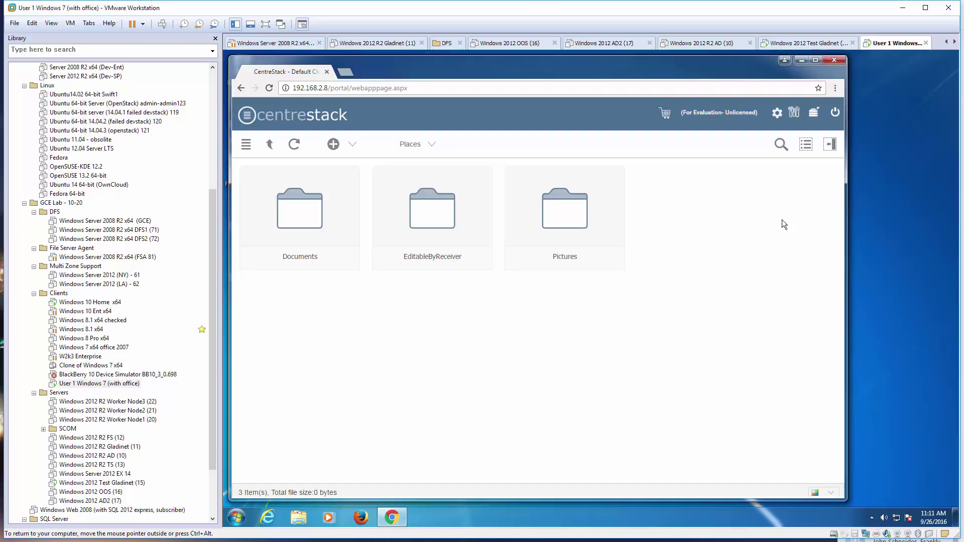
pyautogui.click(830, 148)
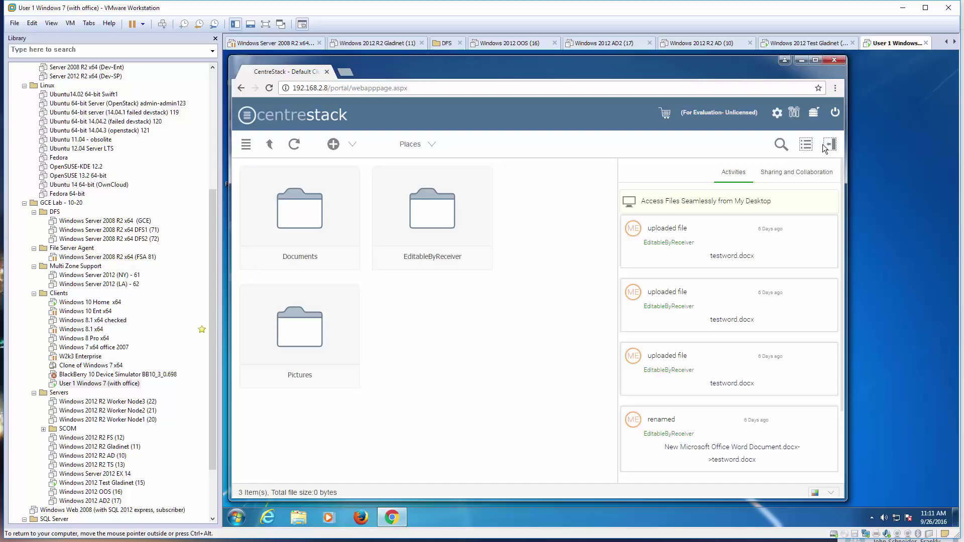
pyautogui.click(706, 201)
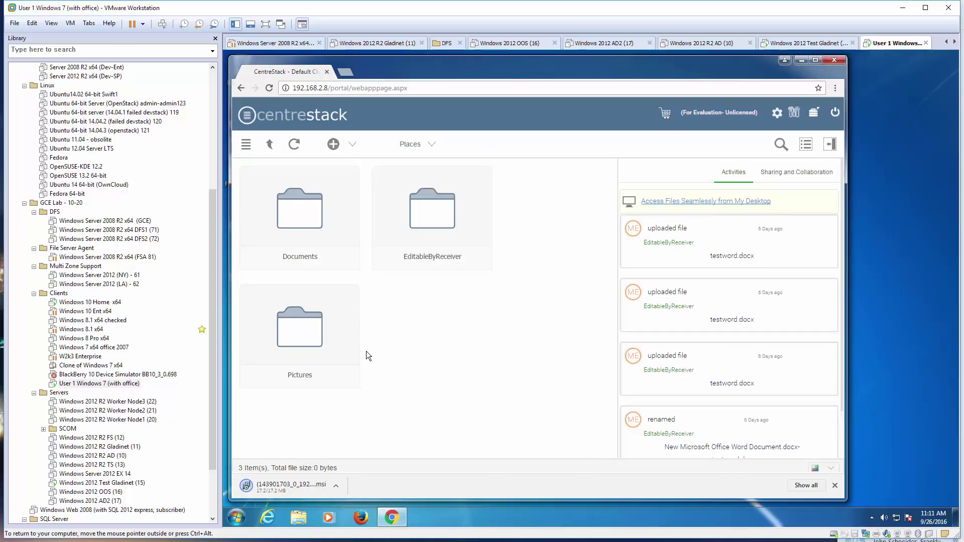
# Run the downloaded Cloud Windows Client .msi, accept the license agreement, and start the installation.
pyautogui.click(291, 487)
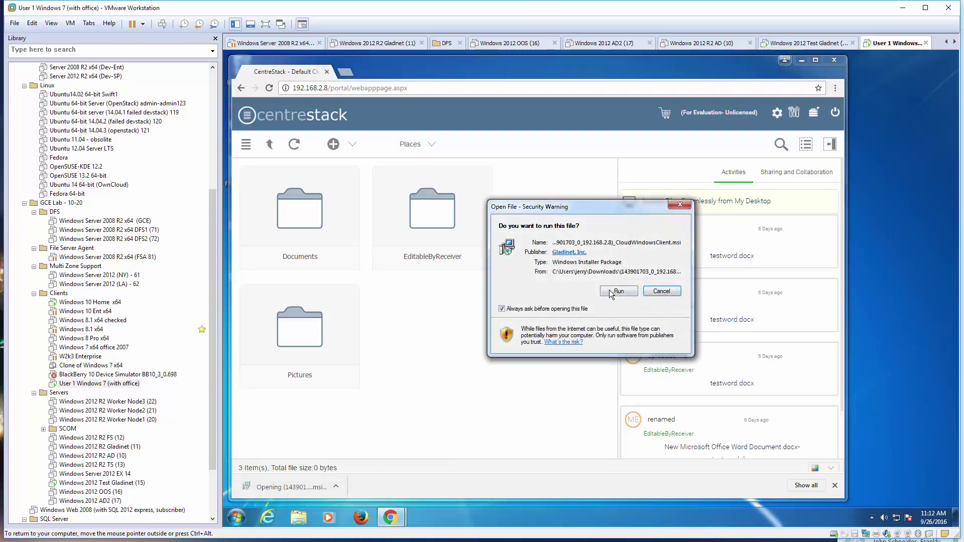
pyautogui.click(615, 292)
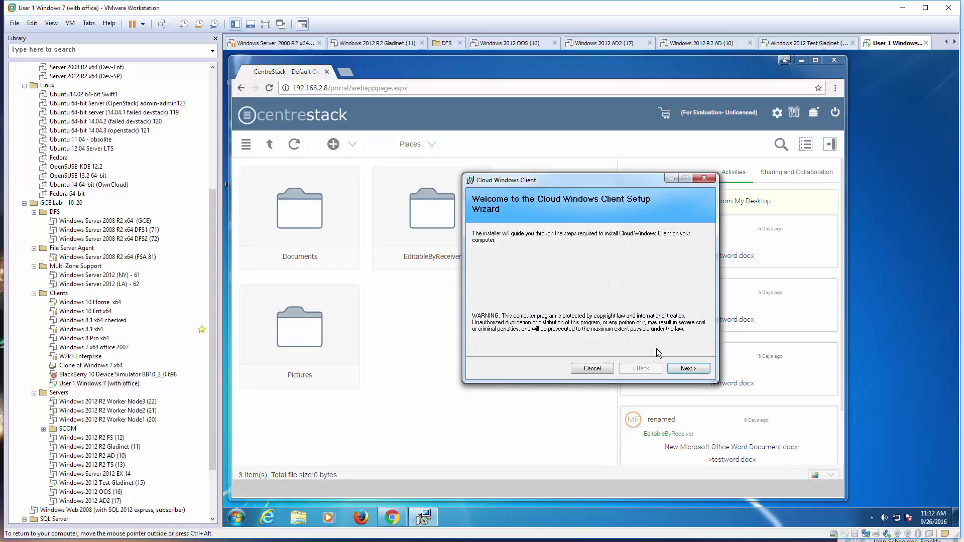
pyautogui.click(688, 368)
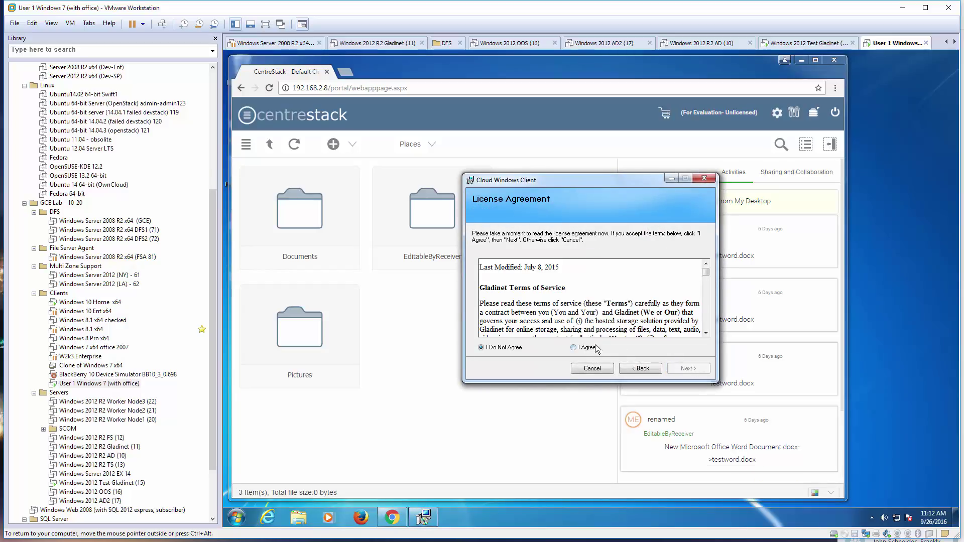
pyautogui.click(588, 348)
pyautogui.click(691, 369)
pyautogui.click(688, 369)
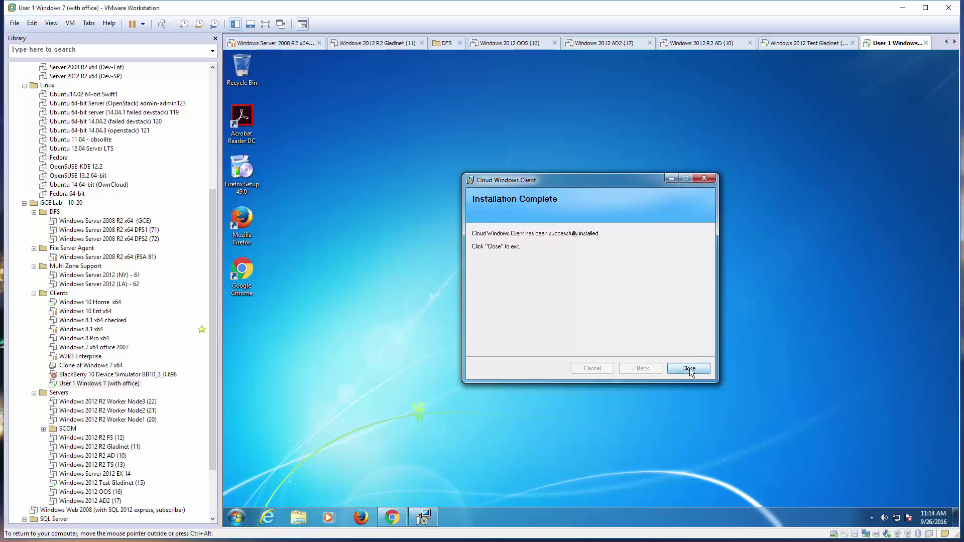
# Close the finished installer and log in to CentreStack with the administrator user name and password.
pyautogui.click(689, 369)
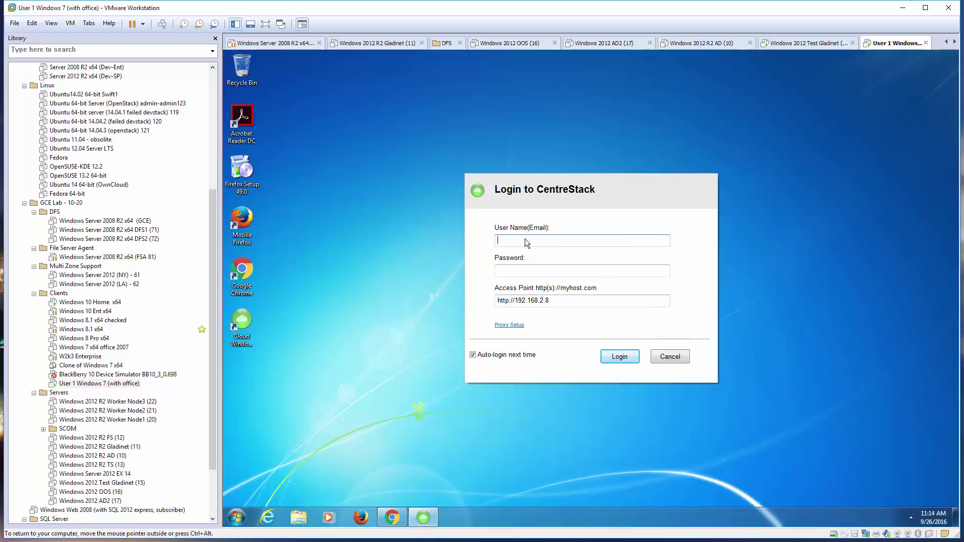
pyautogui.write('admin@local')
pyautogui.press('Tab')
pyautogui.write('12')
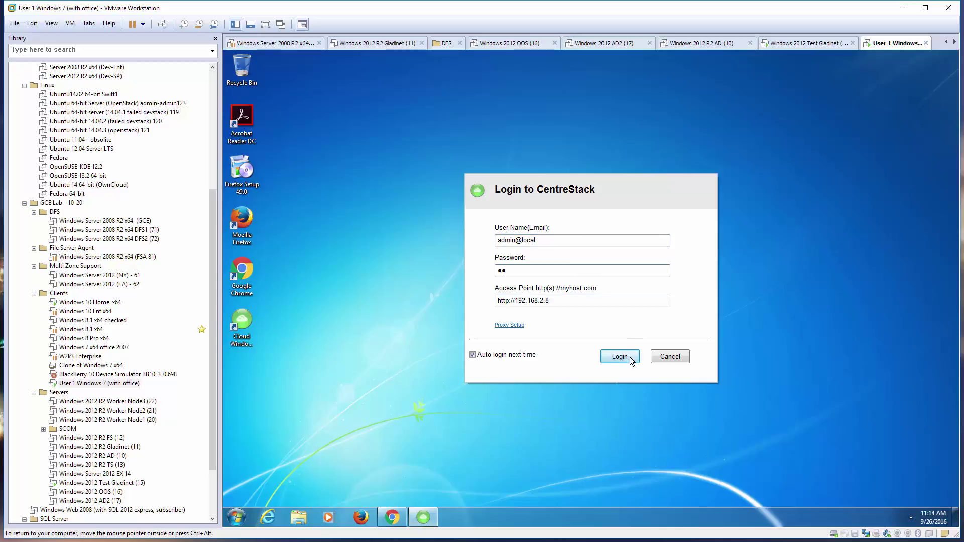
pyautogui.click(619, 356)
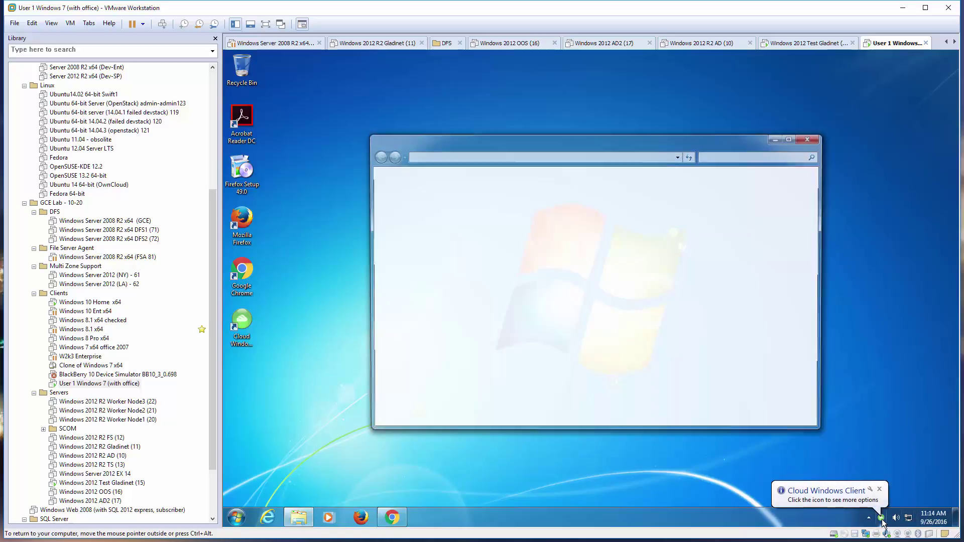
# In EditableByReceiver, check out (lock) testword.docx and confirm the lock with Yes.
pyautogui.doubleClick(515, 212)
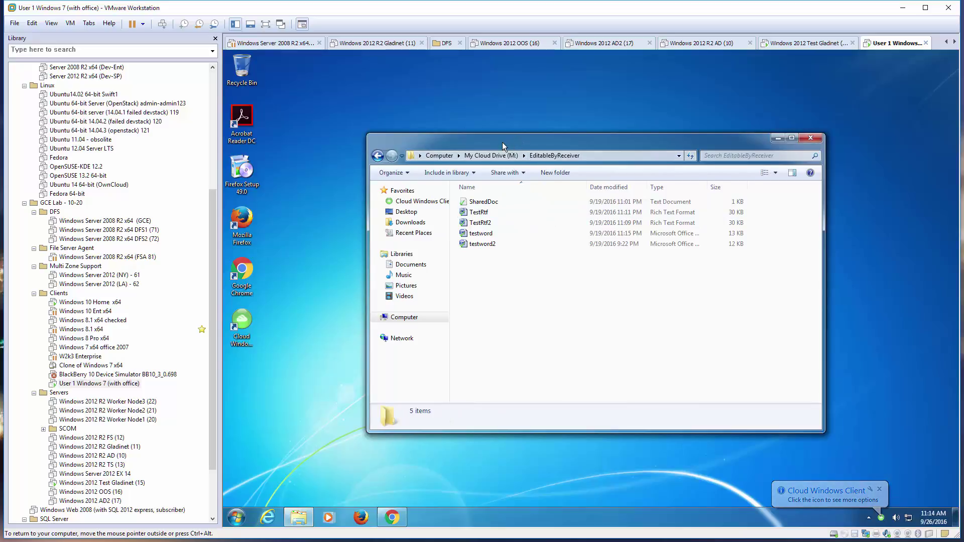
pyautogui.moveTo(502, 142); pyautogui.dragTo(477, 139)
pyautogui.click(481, 231)
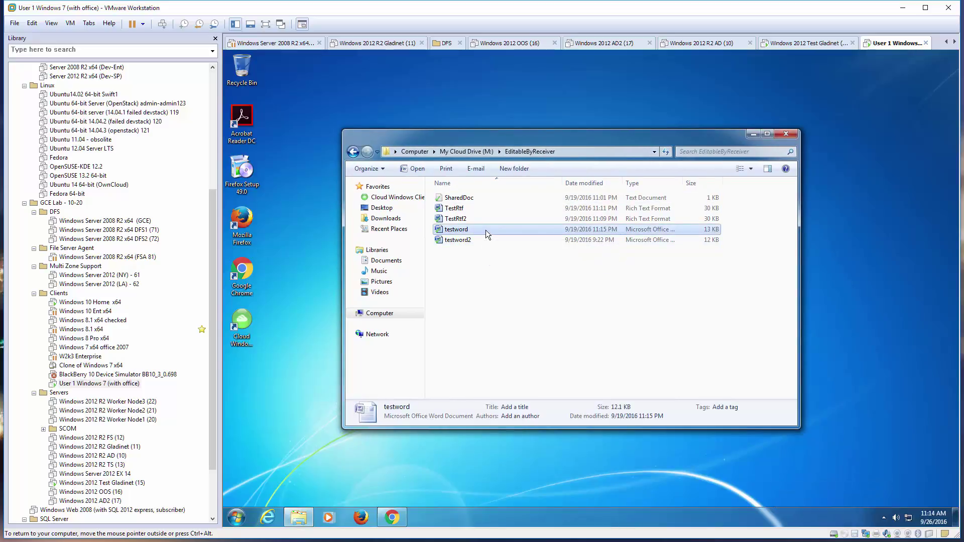
pyautogui.rightClick(486, 230)
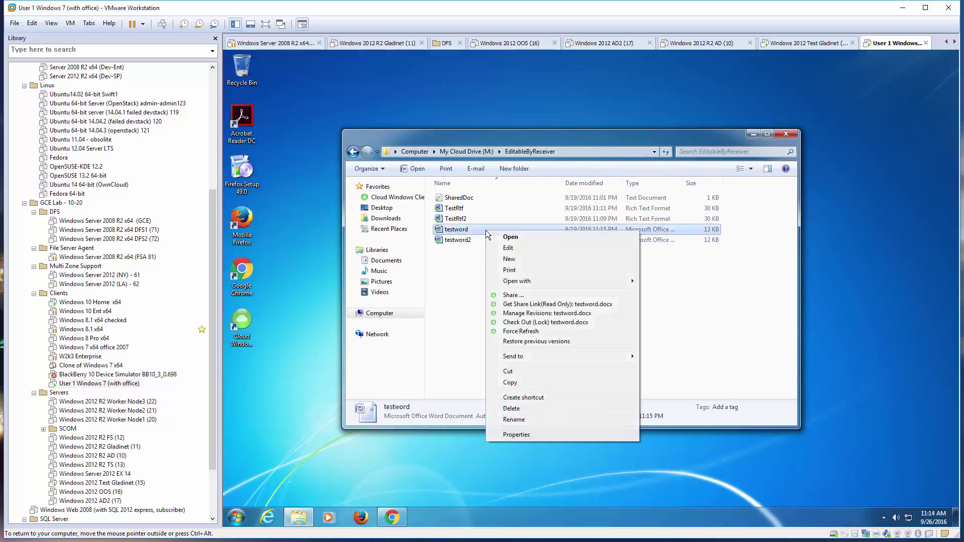
pyautogui.click(556, 324)
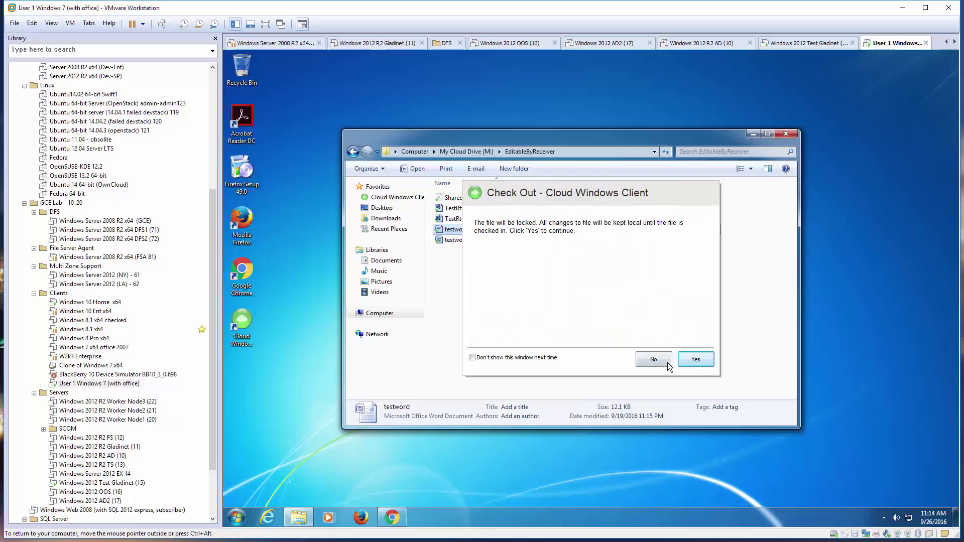
pyautogui.click(699, 361)
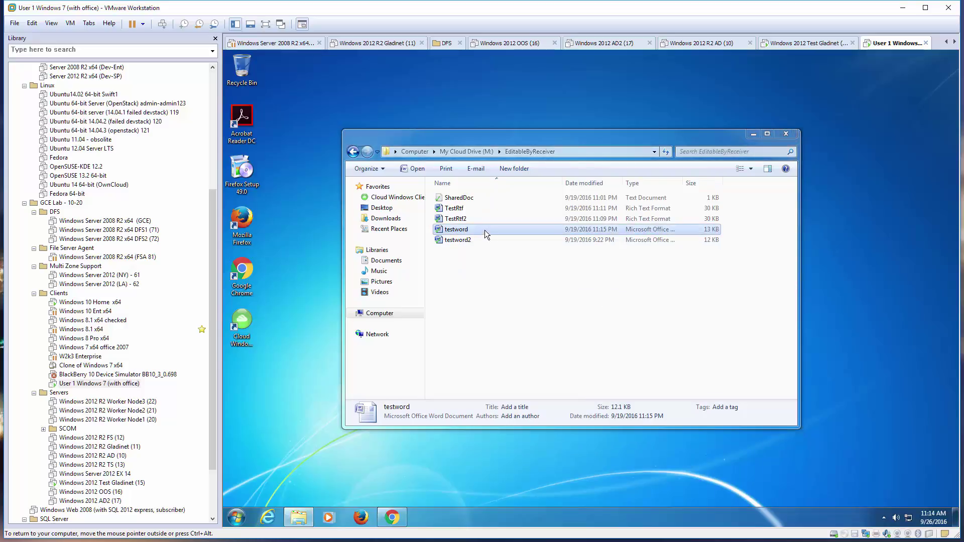
pyautogui.click(484, 230)
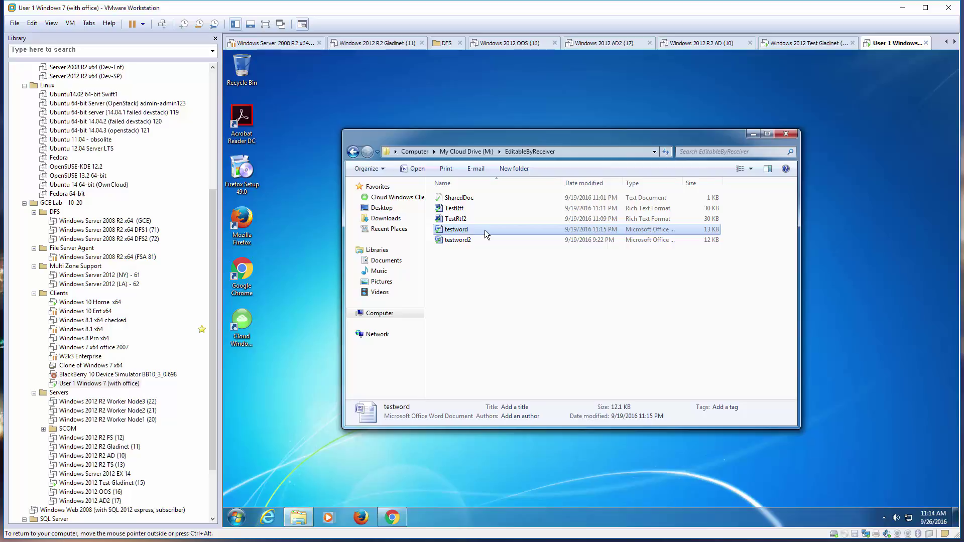
# Open testword and type 'Update from windows 7.' on a new line below 'Update again'.
pyautogui.doubleClick(484, 230)
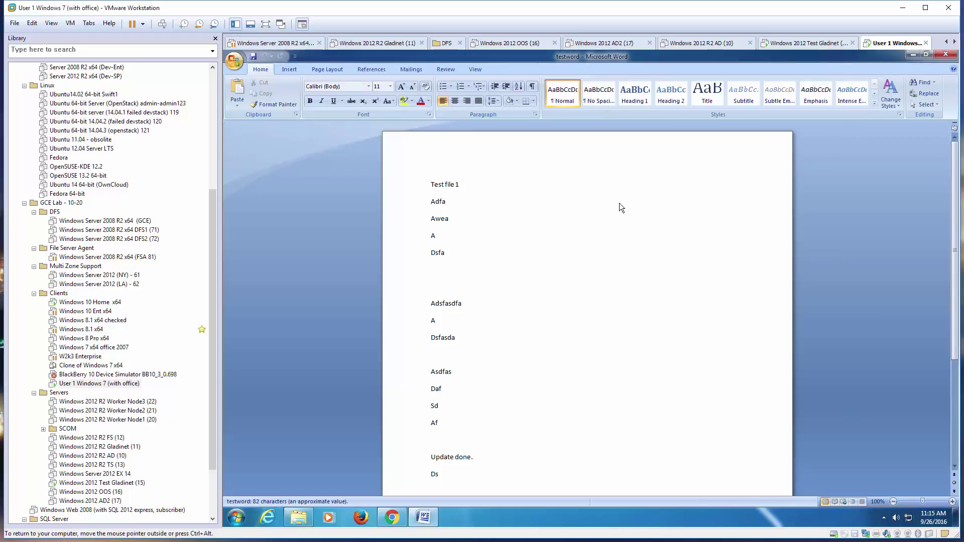
pyautogui.scroll(-5, 607, 214)
pyautogui.scroll(-1, 606, 215)
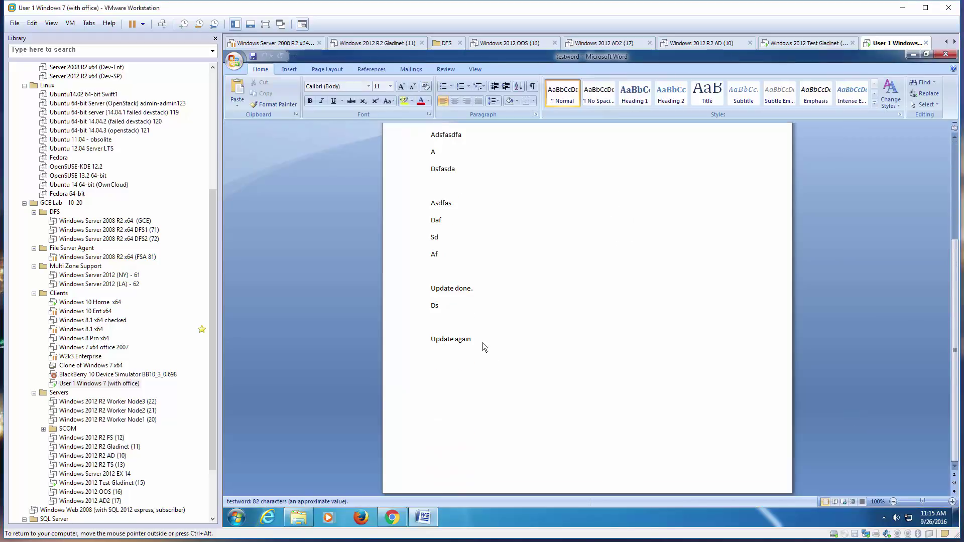
pyautogui.press('Return')
pyautogui.press('Return')
pyautogui.write('Update from')
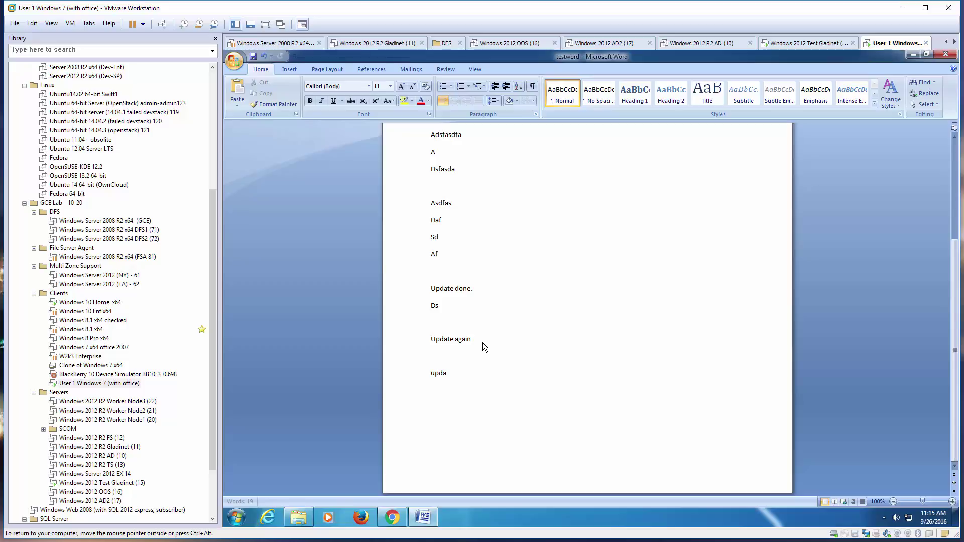
pyautogui.write(' windows 7.')
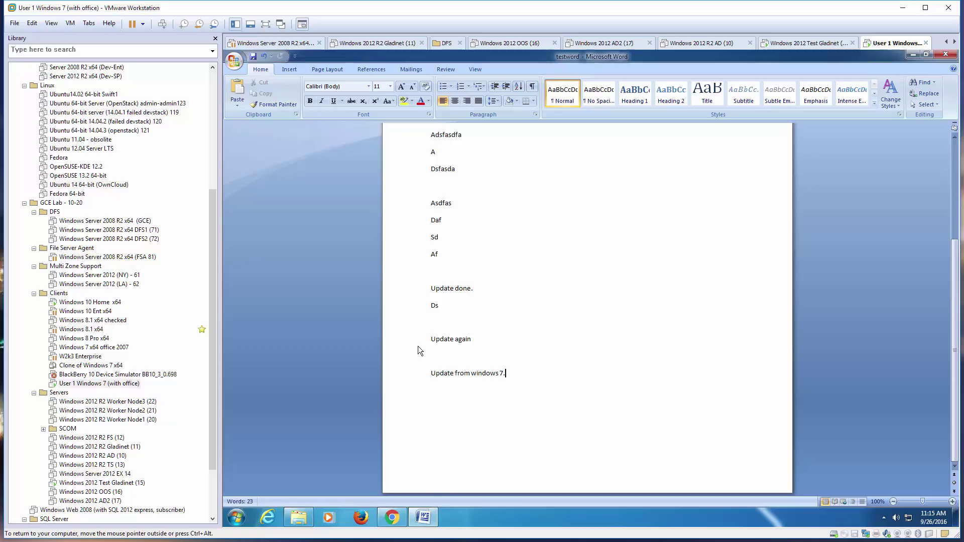
pyautogui.click(102, 303)
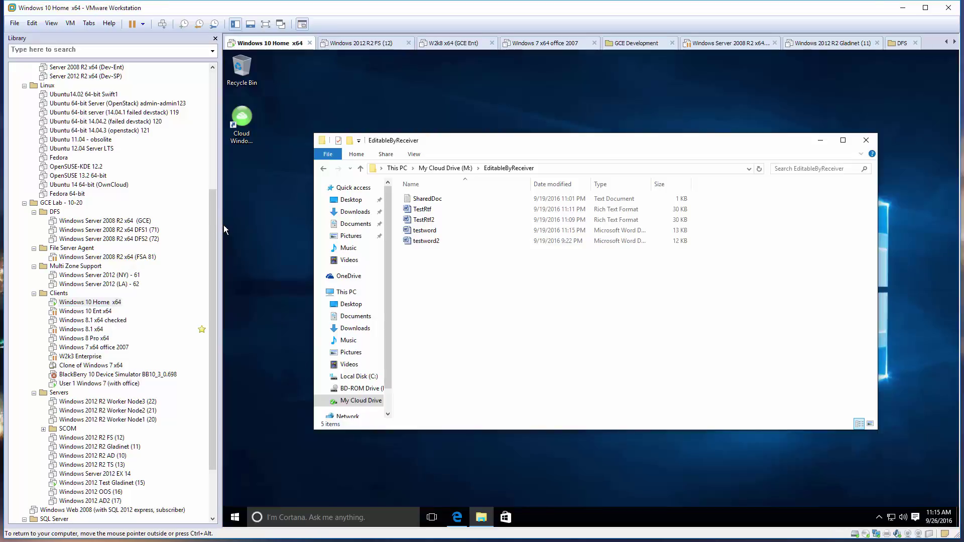
# Open testword on Windows 10 and accept opening a read-only copy of the locked file.
pyautogui.click(430, 232)
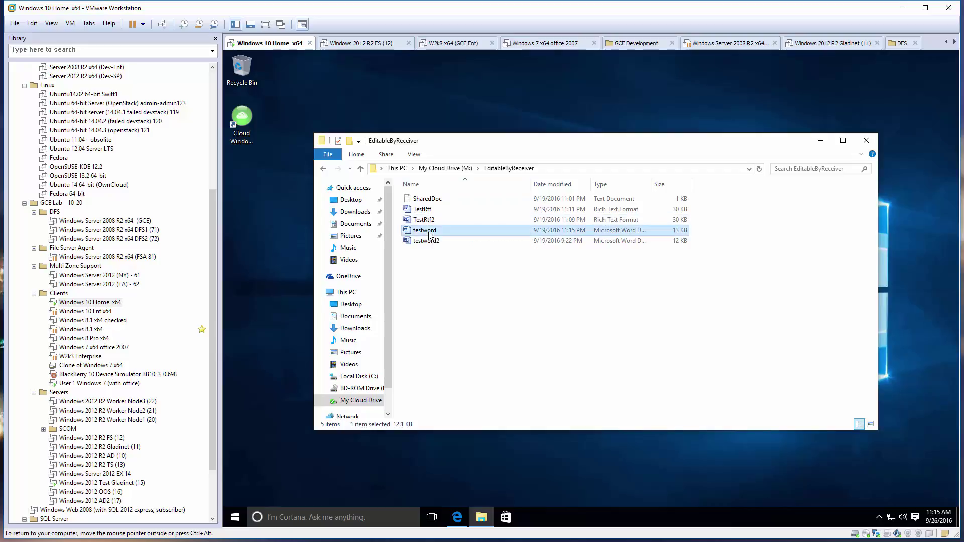
pyautogui.doubleClick(454, 231)
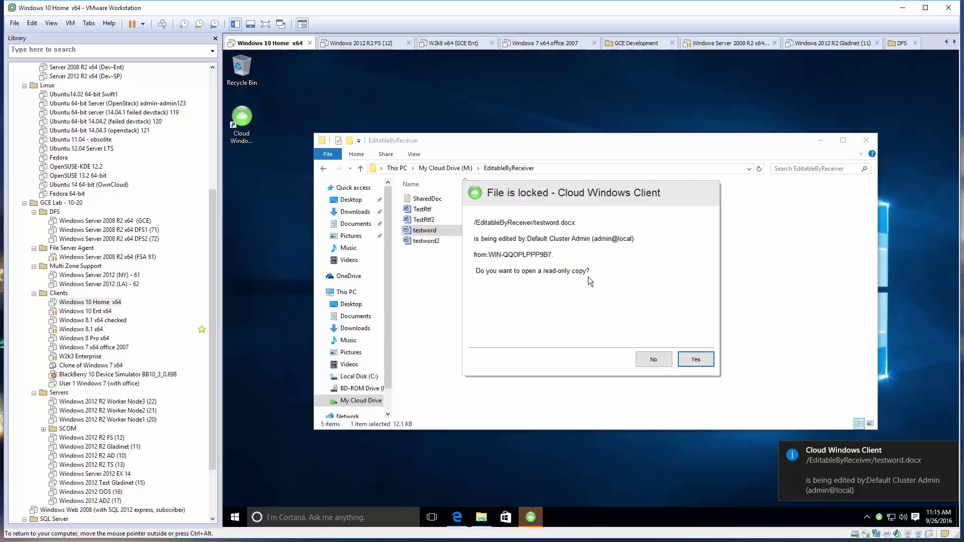
pyautogui.click(701, 360)
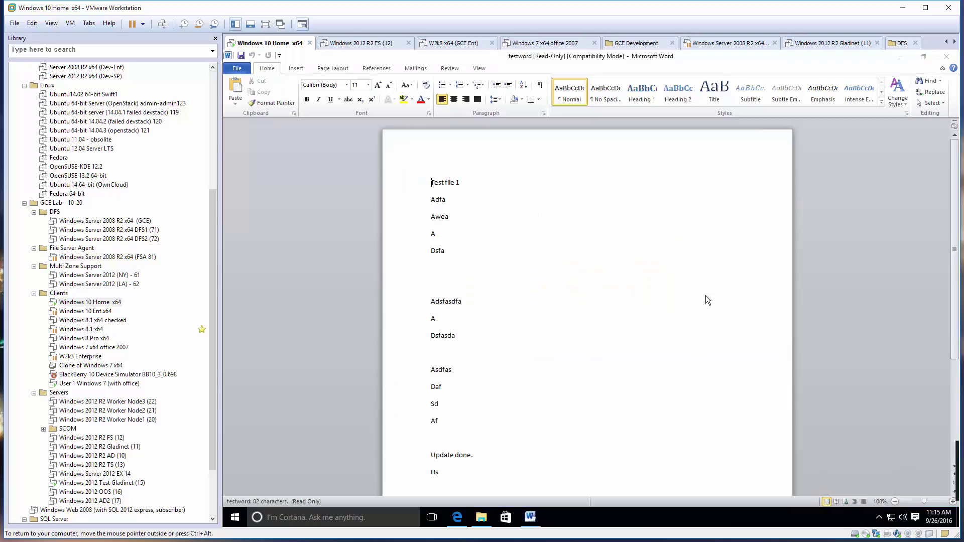
# Add the line 'What if I want to save' below 'Update again'.
pyautogui.scroll(-3, 616, 267)
pyautogui.scroll(-2, 521, 381)
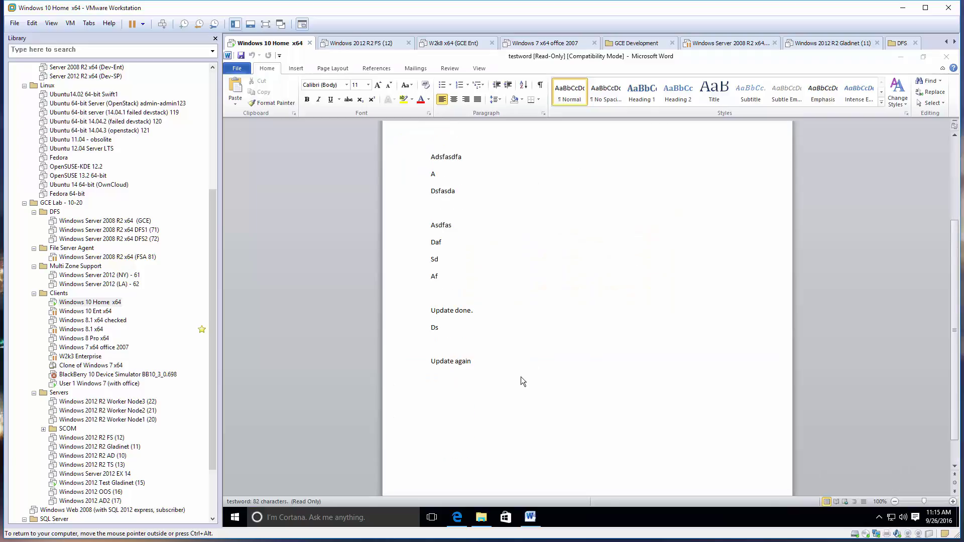
pyautogui.press('Return')
pyautogui.press('Return')
pyautogui.write('What if I want')
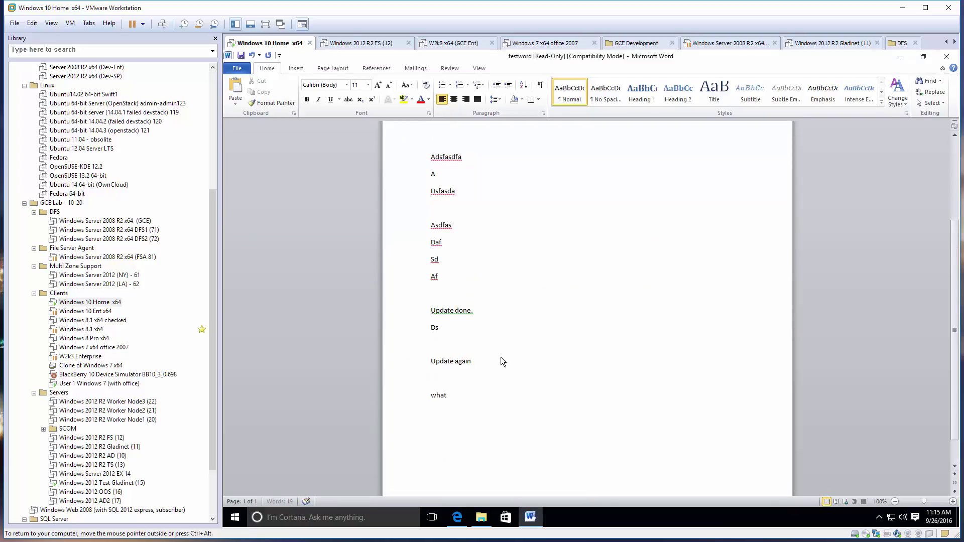
pyautogui.write(' to save')
# Save the read-only copy as testword3 in the newer Word format, then close Word.
pyautogui.click(242, 55)
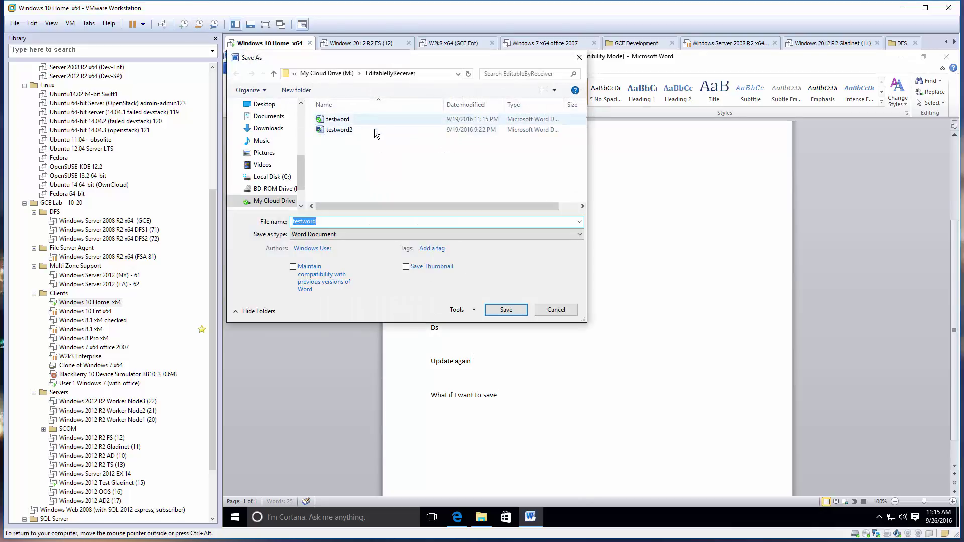
pyautogui.click(510, 309)
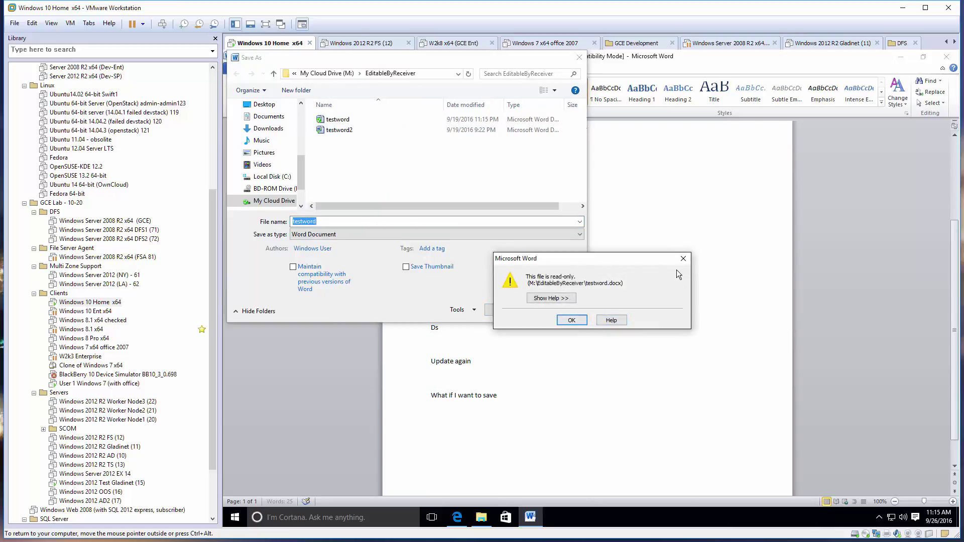
pyautogui.click(682, 258)
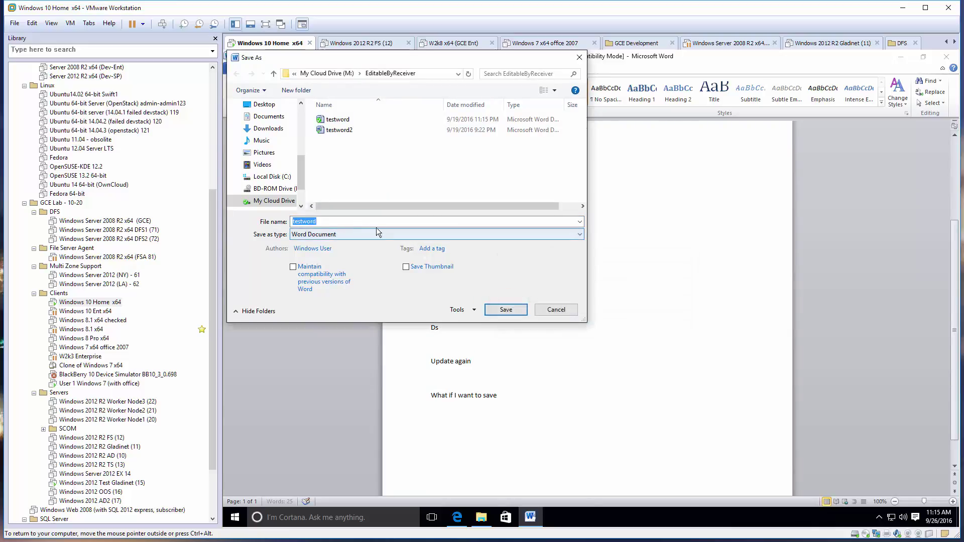
pyautogui.click(334, 220)
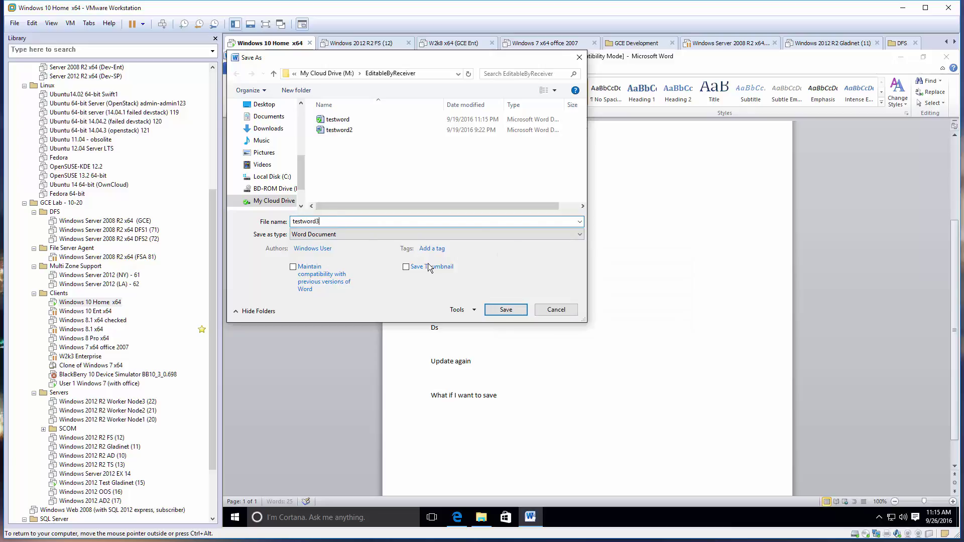
pyautogui.write('3')
pyautogui.click(510, 310)
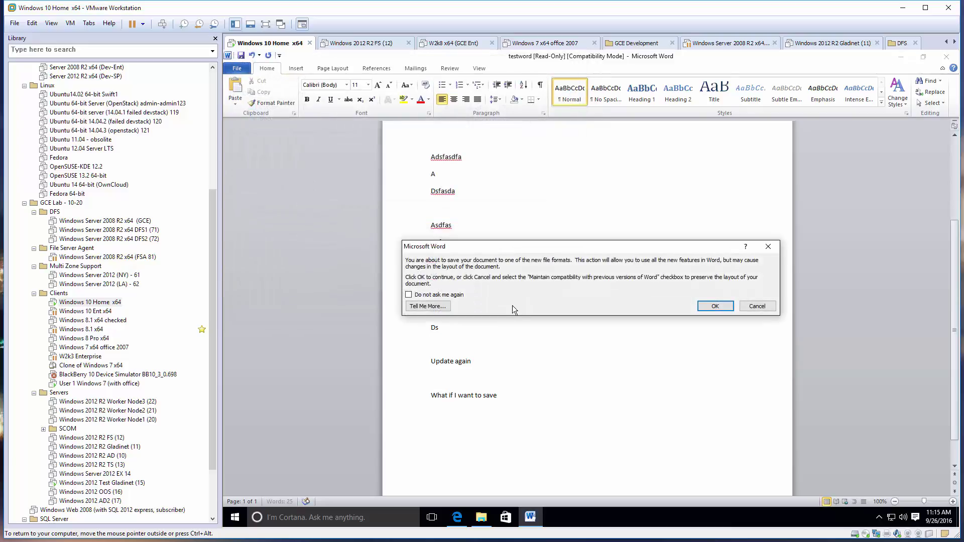
pyautogui.click(715, 306)
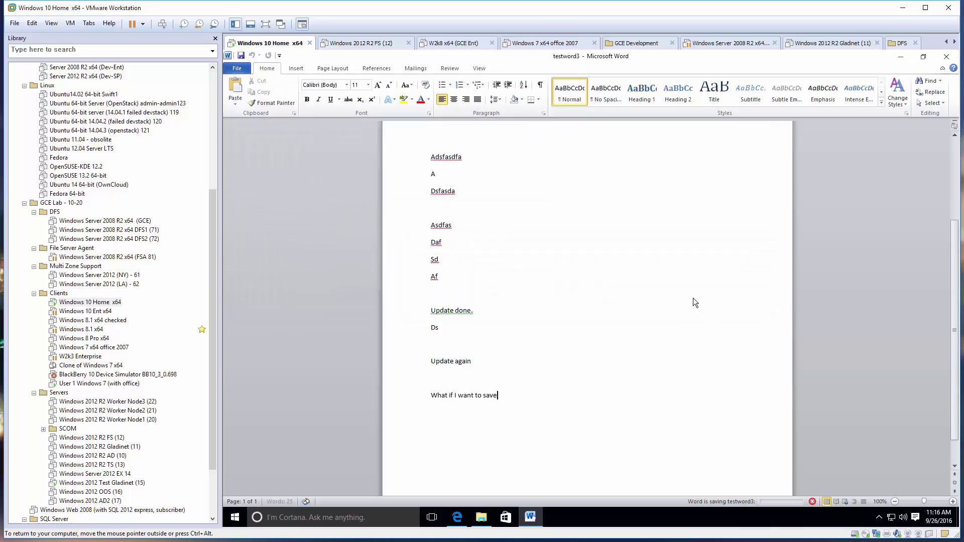
pyautogui.click(946, 56)
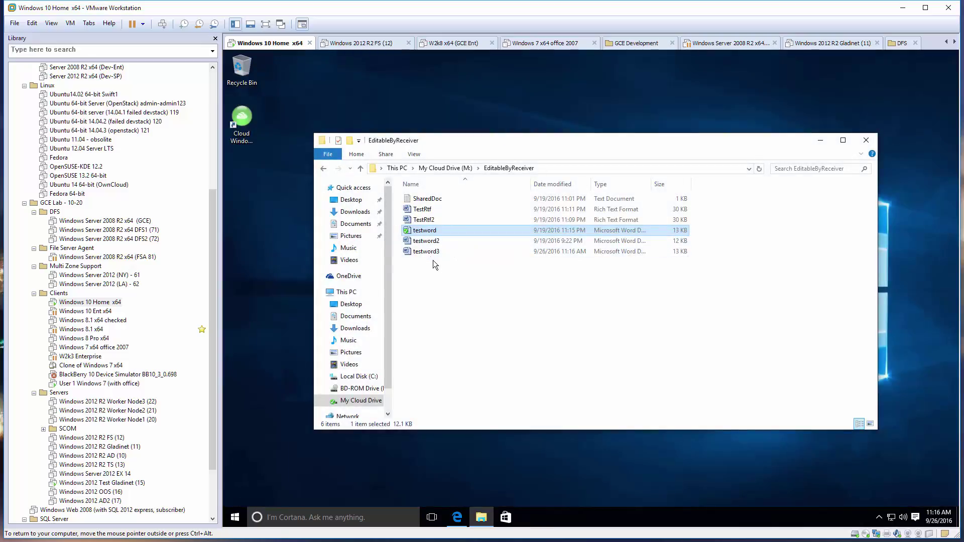
pyautogui.click(126, 383)
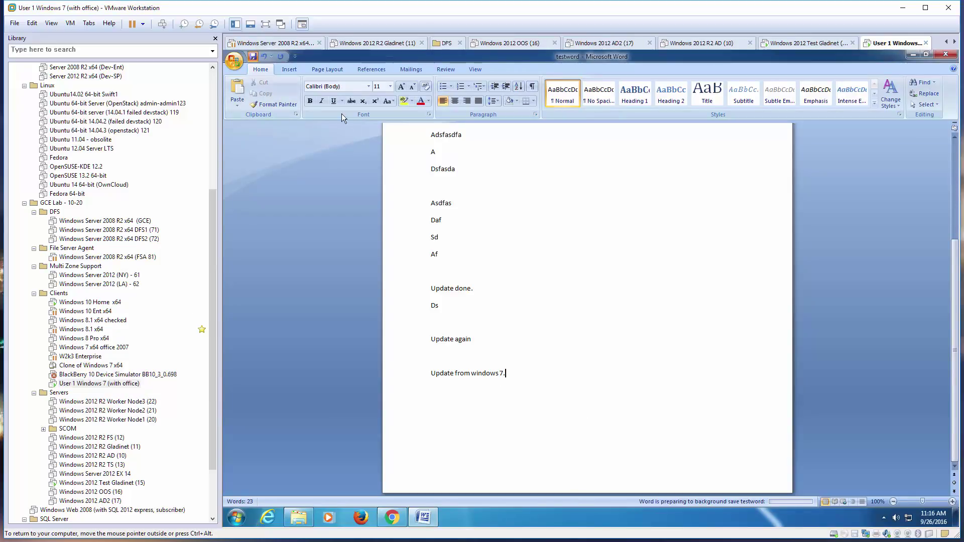
# Close testword on Windows 7, check in (unlock) testword.docx, and verify Check Out is offered again.
pyautogui.click(943, 56)
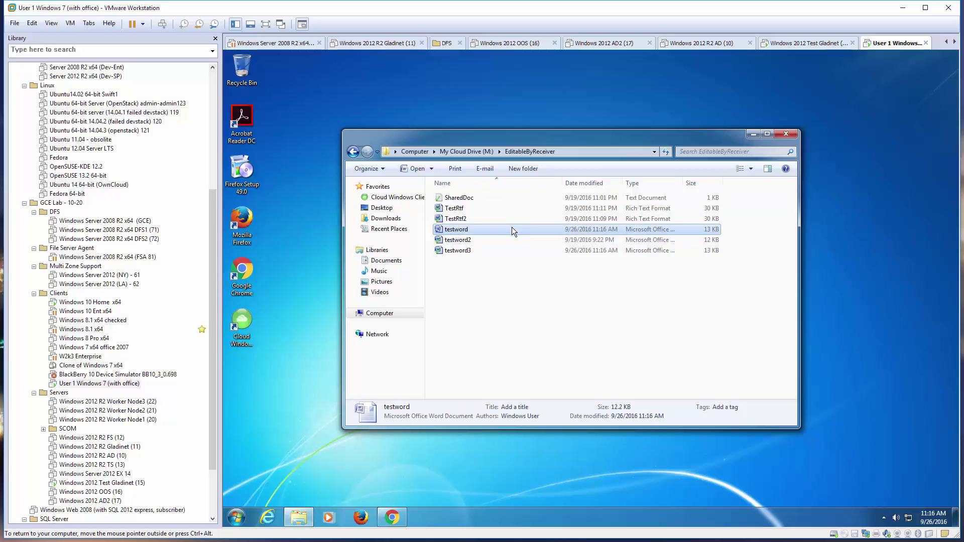
pyautogui.rightClick(512, 228)
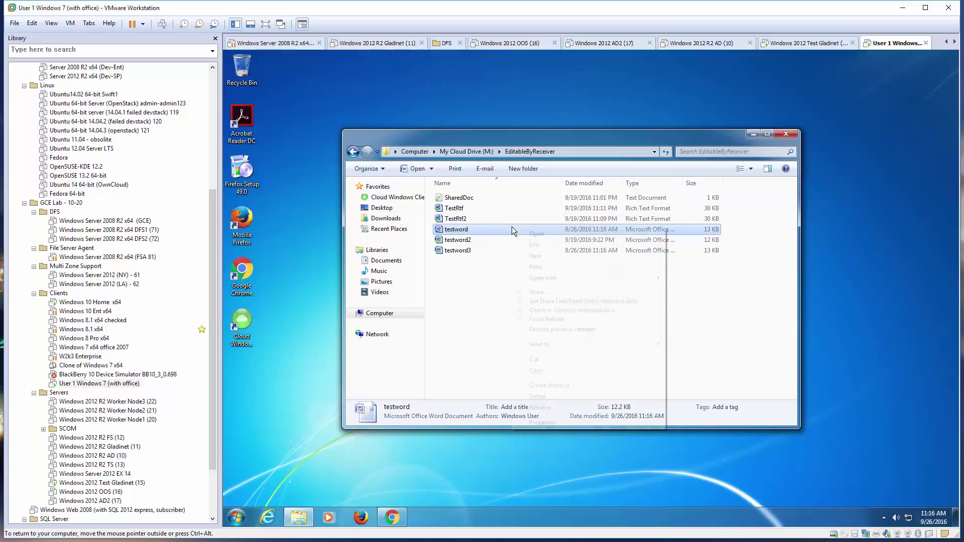
pyautogui.click(595, 311)
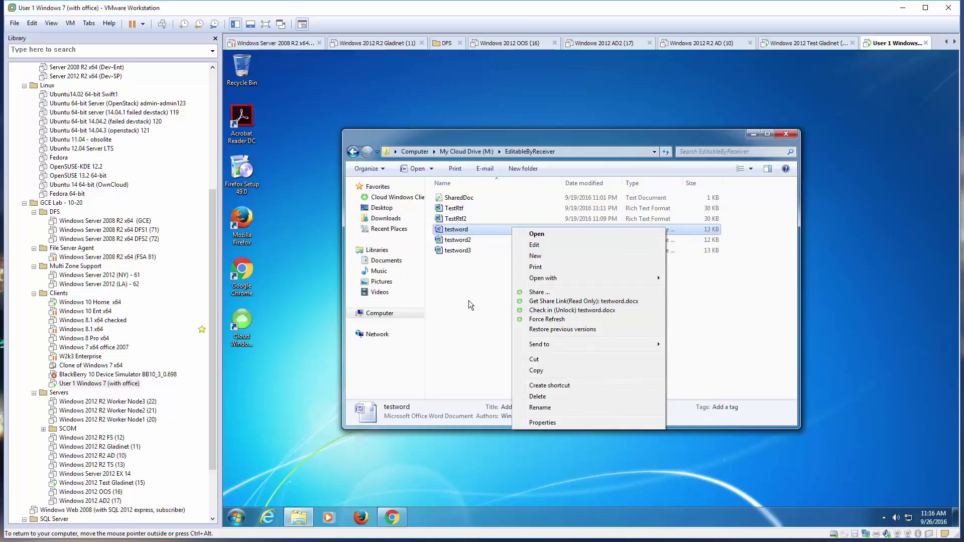
pyautogui.click(497, 231)
pyautogui.rightClick(505, 231)
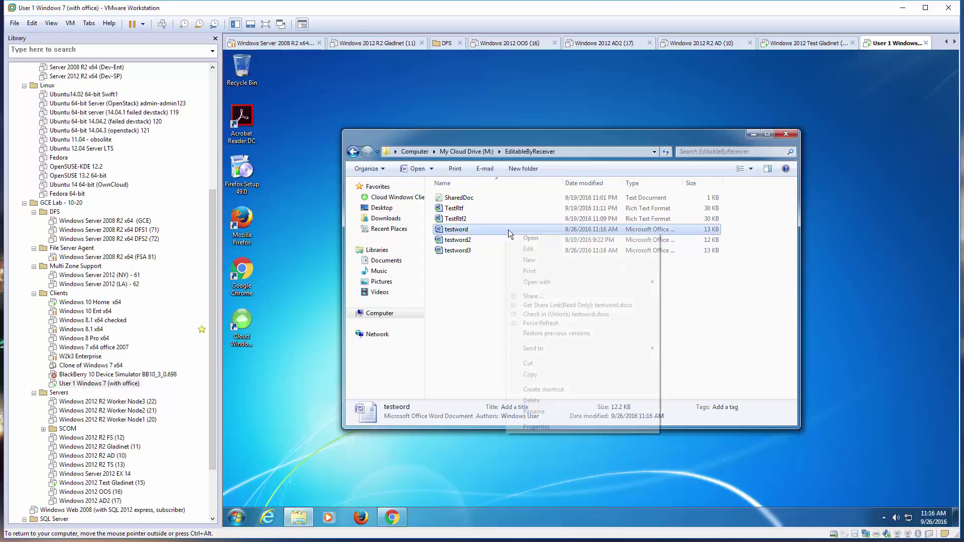
pyautogui.click(565, 314)
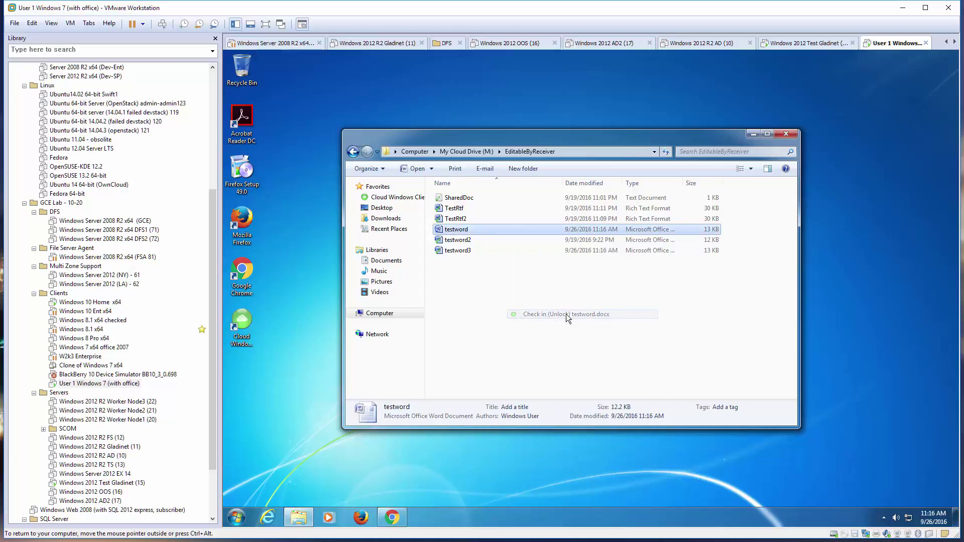
pyautogui.rightClick(502, 230)
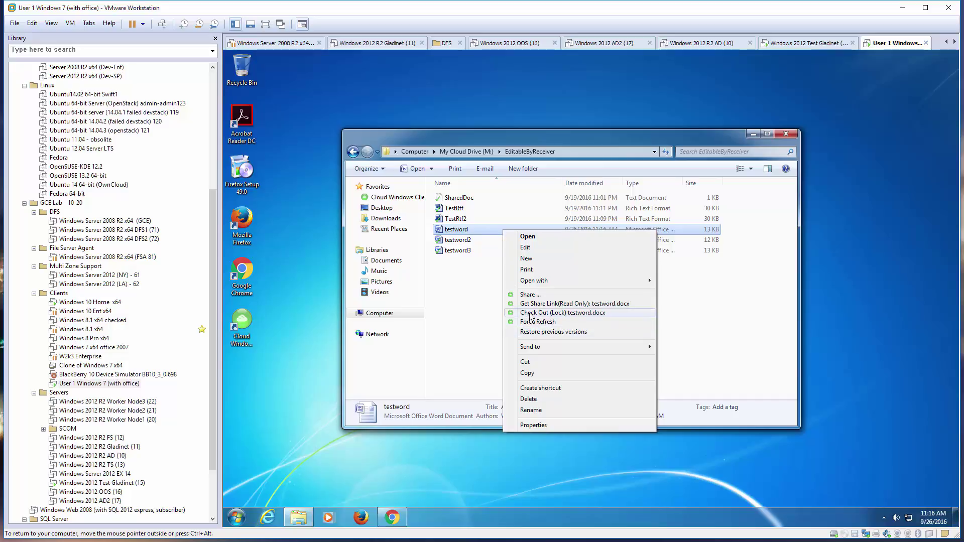
pyautogui.click(461, 342)
# On Windows 10, open testword, confirm the synced 'Update from windows 7.' last line, and close Word.
pyautogui.click(90, 302)
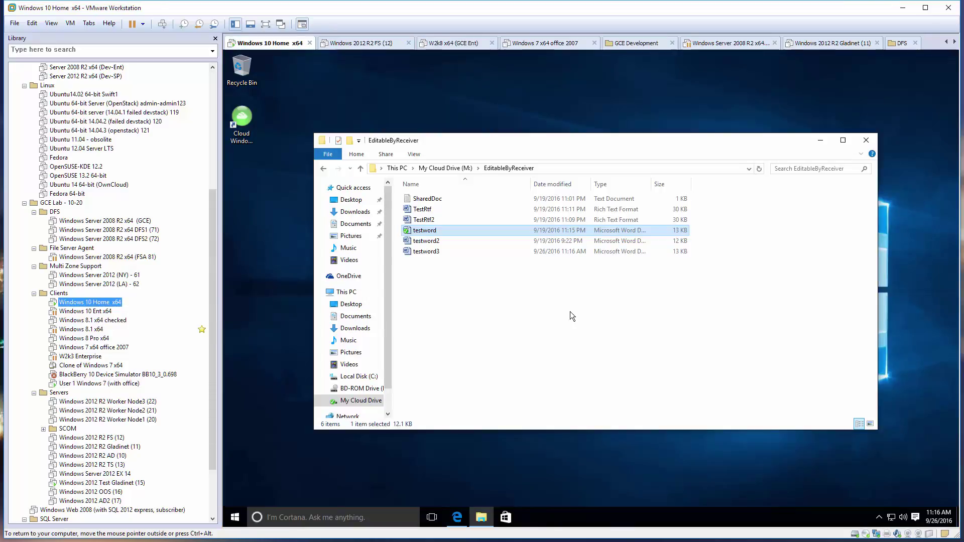
pyautogui.doubleClick(448, 230)
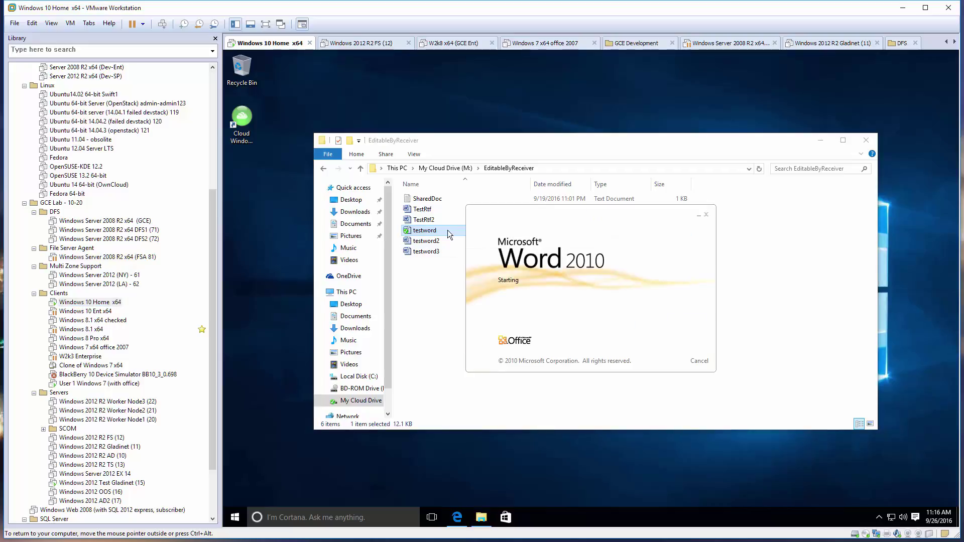
pyautogui.scroll(-2, 546, 261)
pyautogui.scroll(-2, 546, 256)
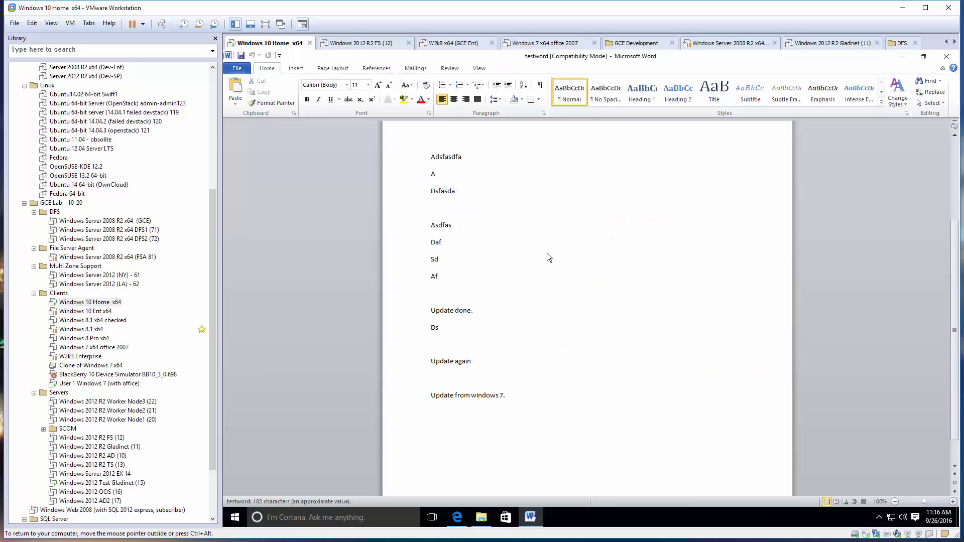
pyautogui.click(512, 396)
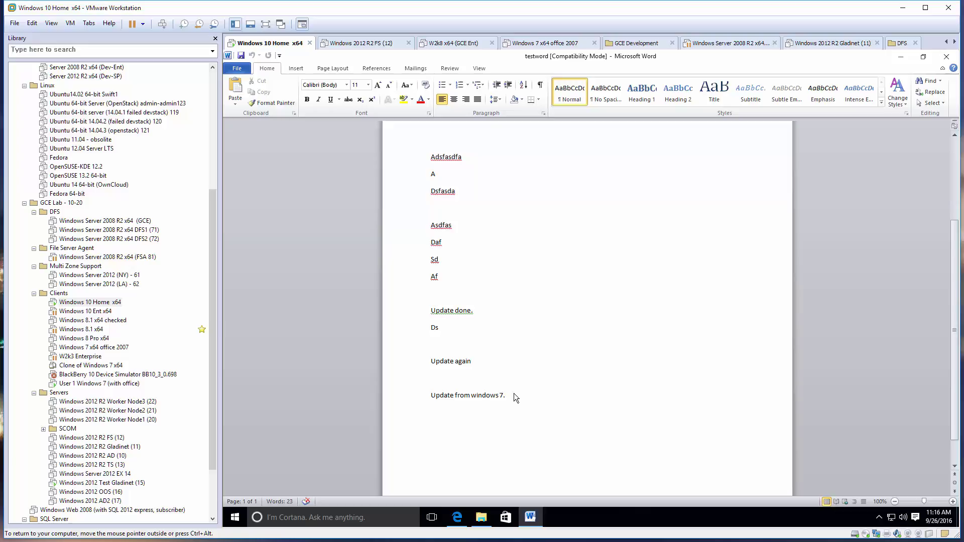
pyautogui.moveTo(514, 393); pyautogui.dragTo(422, 391)
pyautogui.click(526, 399)
pyautogui.press('Return')
pyautogui.press('Return')
pyautogui.hotkey('ctrl', 'alt')
pyautogui.click(947, 56)
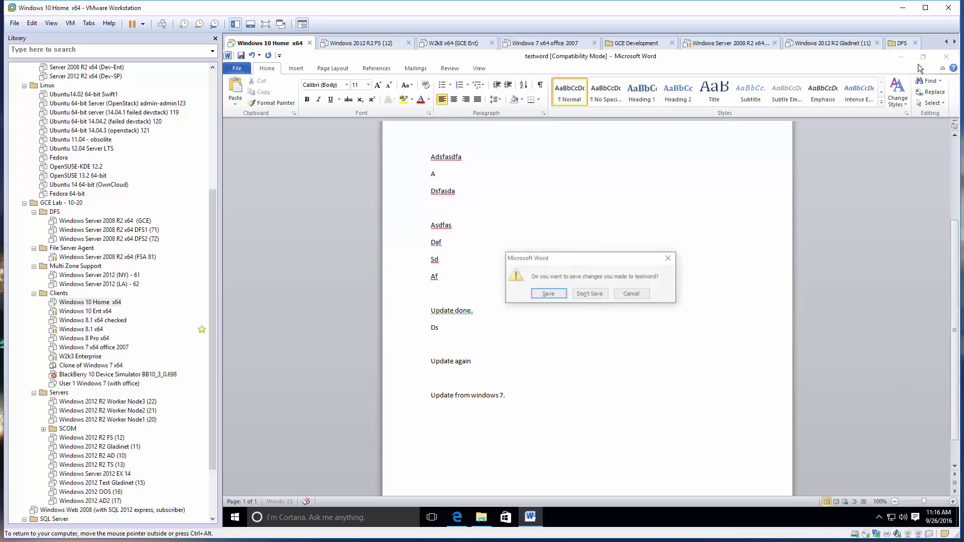
# Discard the Word changes, then check out (lock) testword.docx and confirm the lock.
pyautogui.click(591, 294)
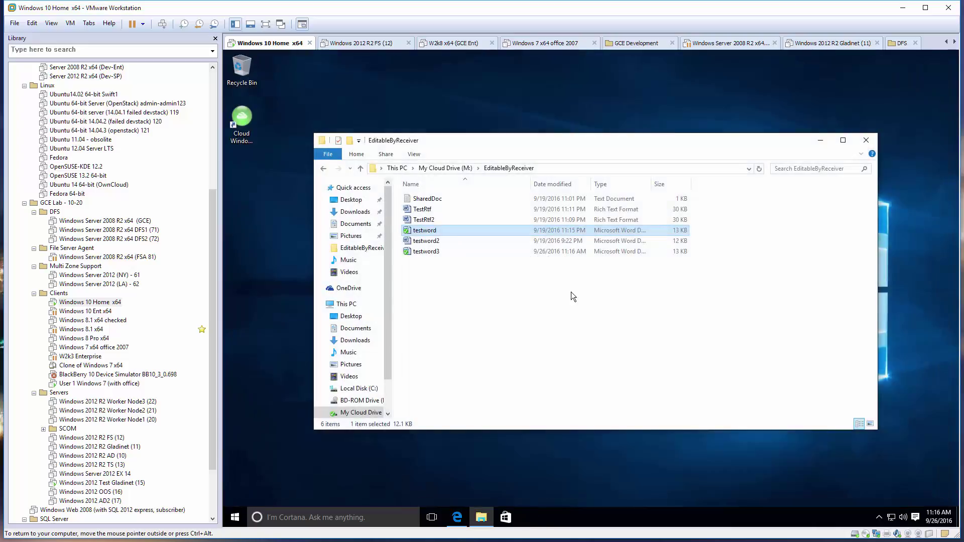
pyautogui.rightClick(480, 231)
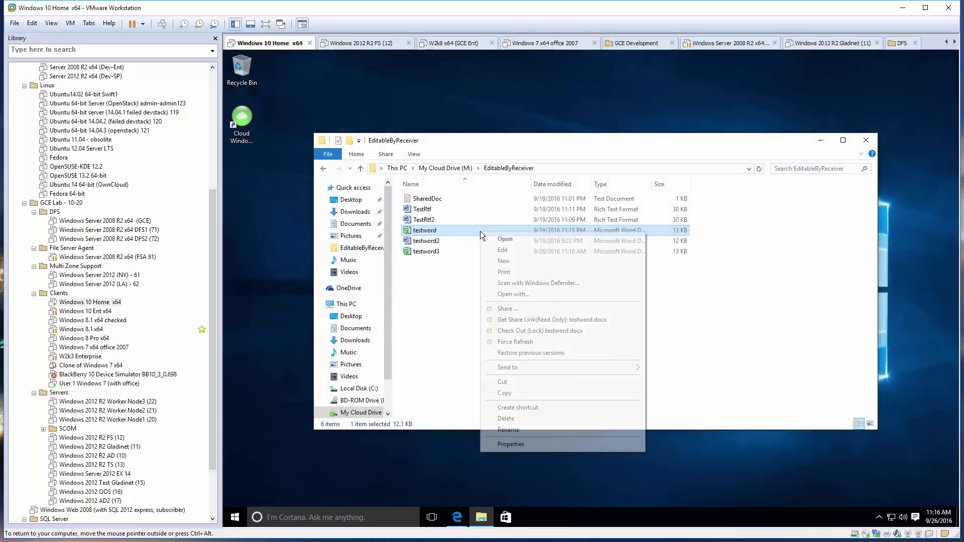
pyautogui.click(546, 331)
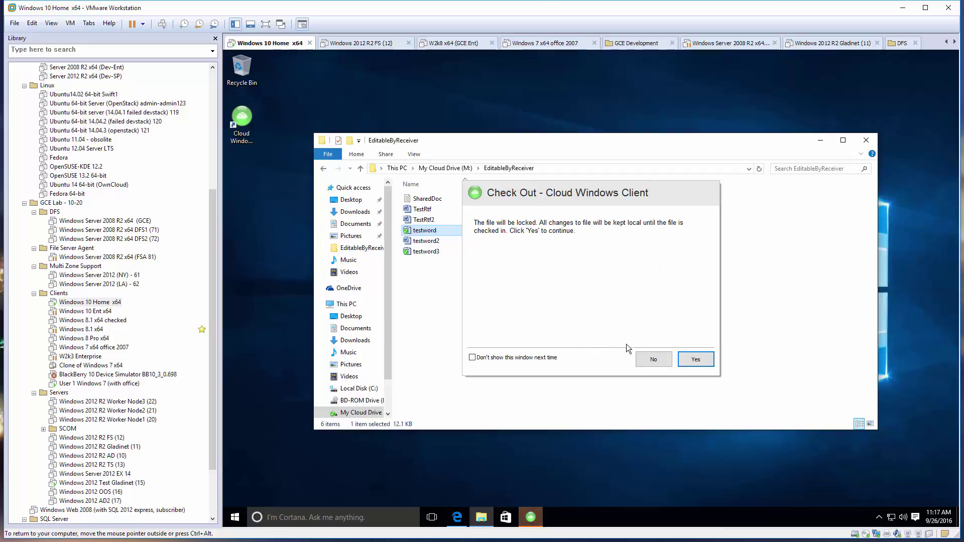
pyautogui.click(695, 360)
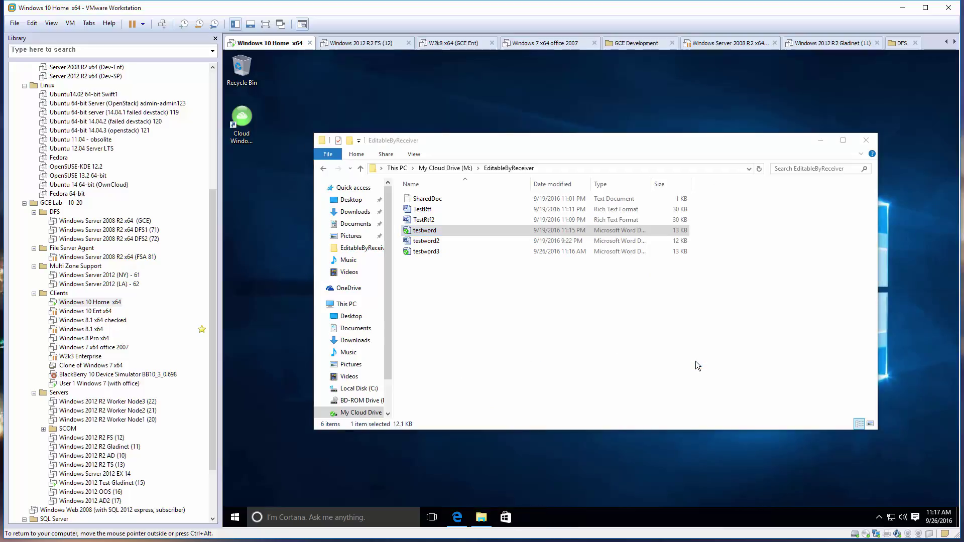
pyautogui.rightClick(469, 230)
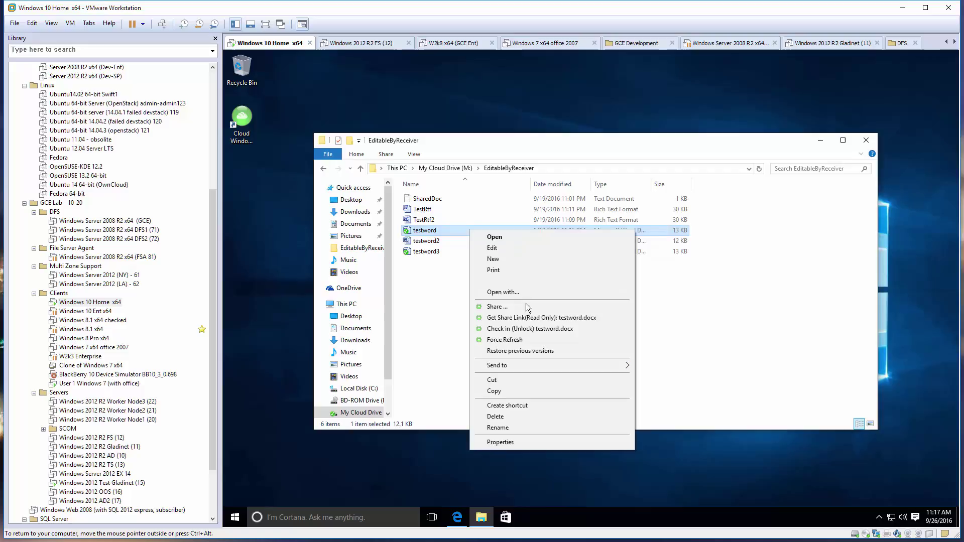
# Add 'Update from windows 10' as a new last line in testword and save it.
pyautogui.doubleClick(437, 230)
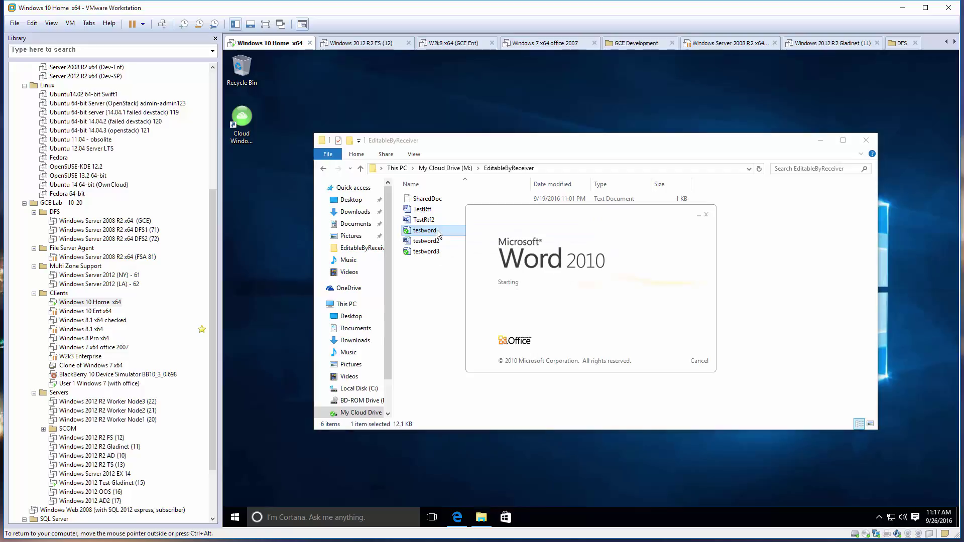
pyautogui.scroll(-6, 622, 289)
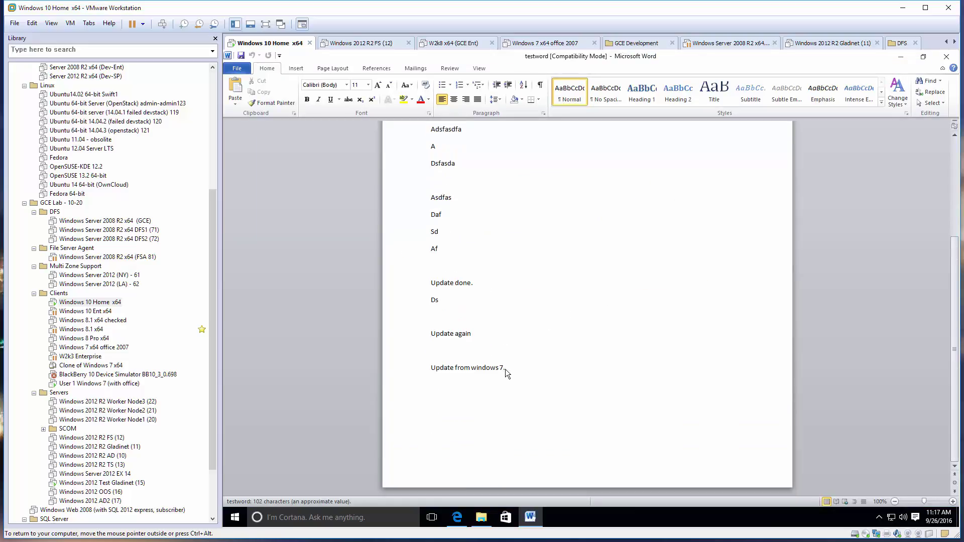
pyautogui.click(511, 361)
pyautogui.press('Return')
pyautogui.press('Return')
pyautogui.write('Update from wind')
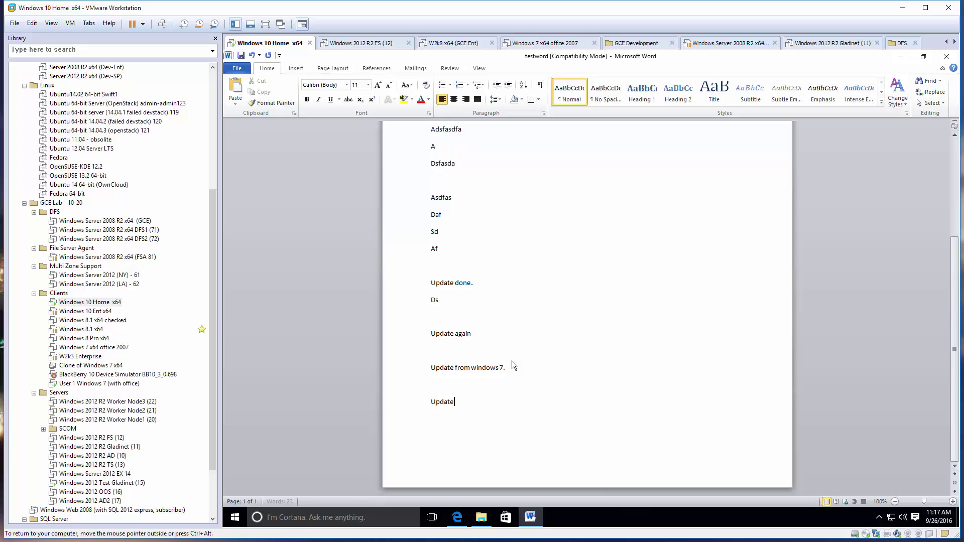
pyautogui.write('ows 10')
pyautogui.click(241, 55)
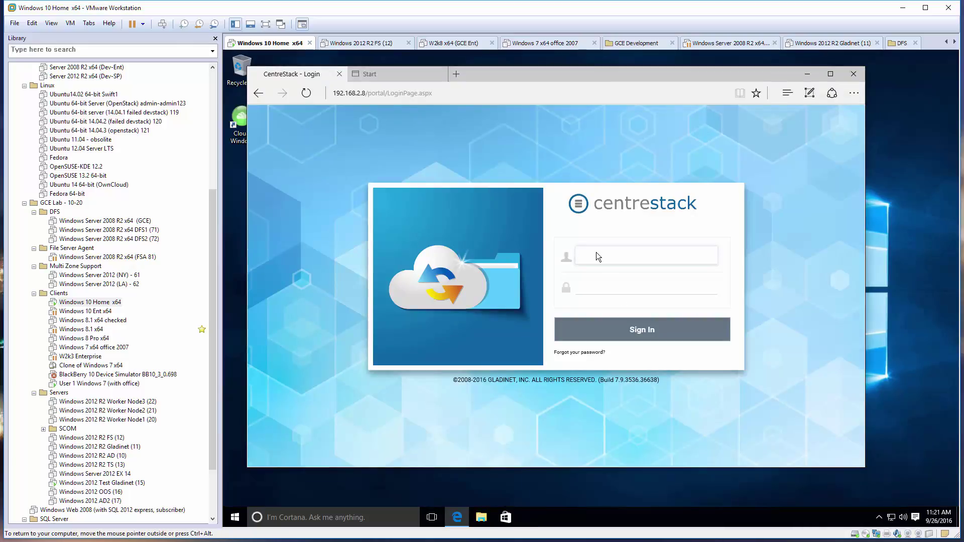
# Log in to the web portal with the admin account and password, then open the full management dashboard.
pyautogui.write('admin@local')
pyautogui.press('Tab')
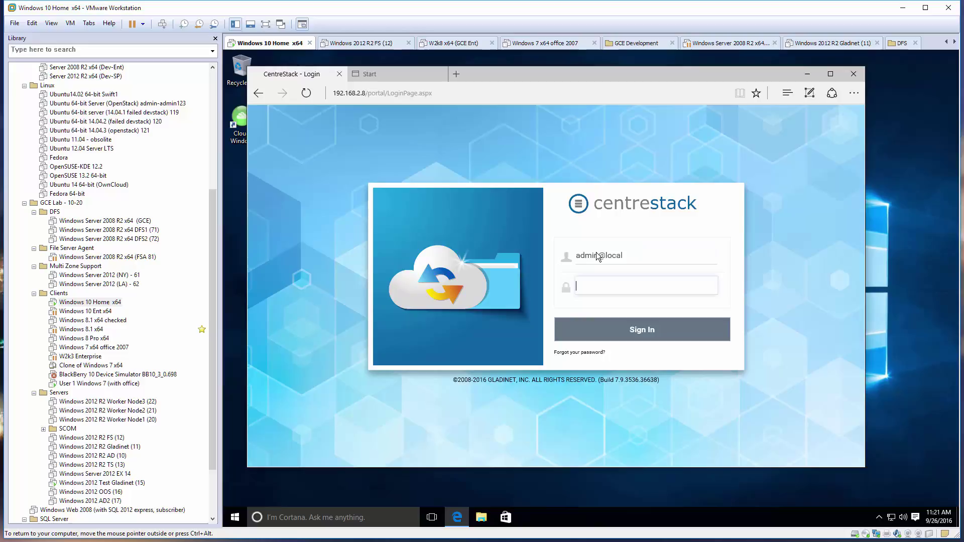
pyautogui.write('password')
pyautogui.press('Return')
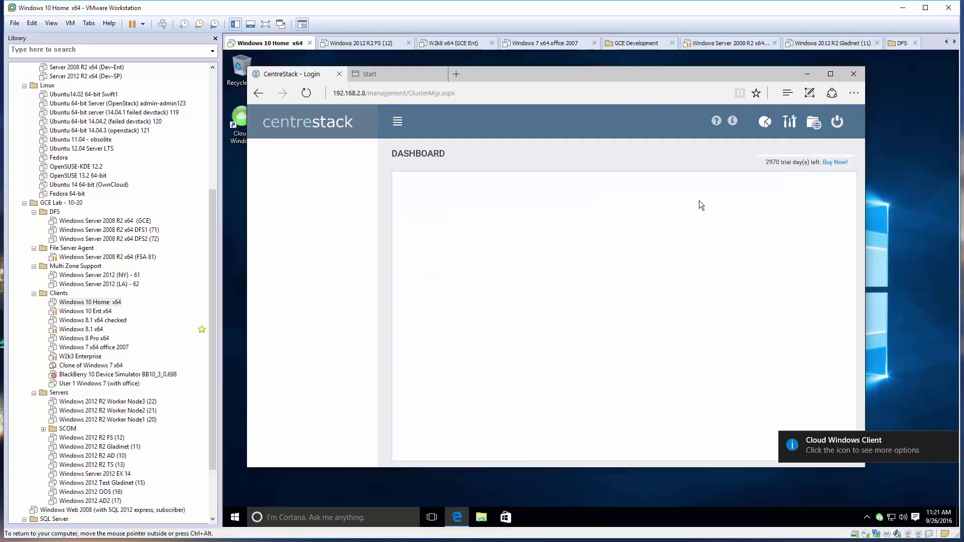
pyautogui.click(791, 123)
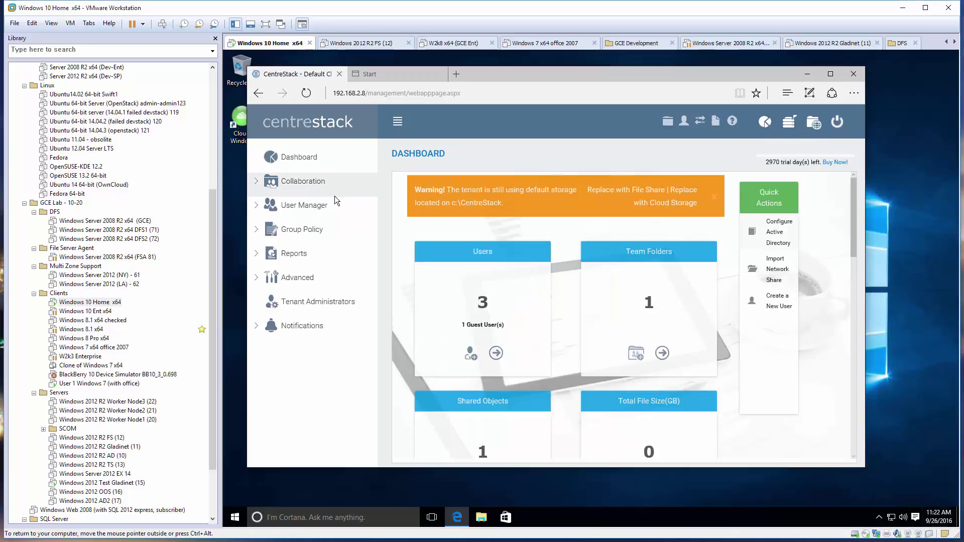
# Open Group Policy > Client Control > File Locking, inspect its settings in edit mode, and cancel without changes.
pyautogui.click(311, 234)
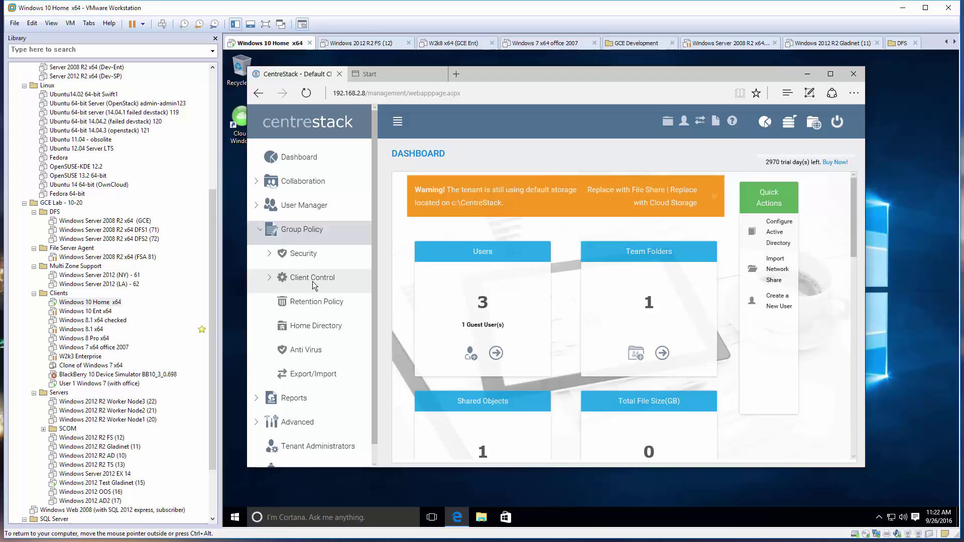
pyautogui.click(314, 281)
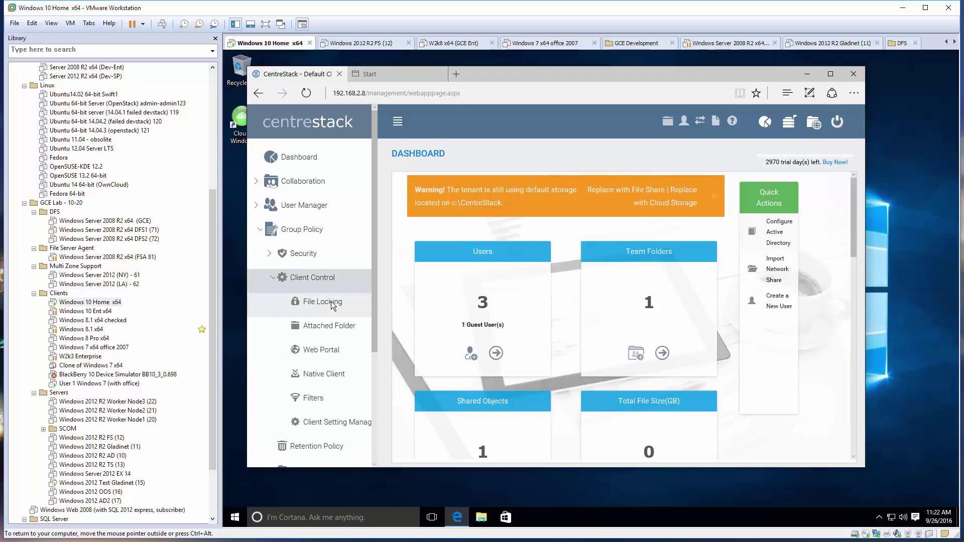
pyautogui.click(331, 302)
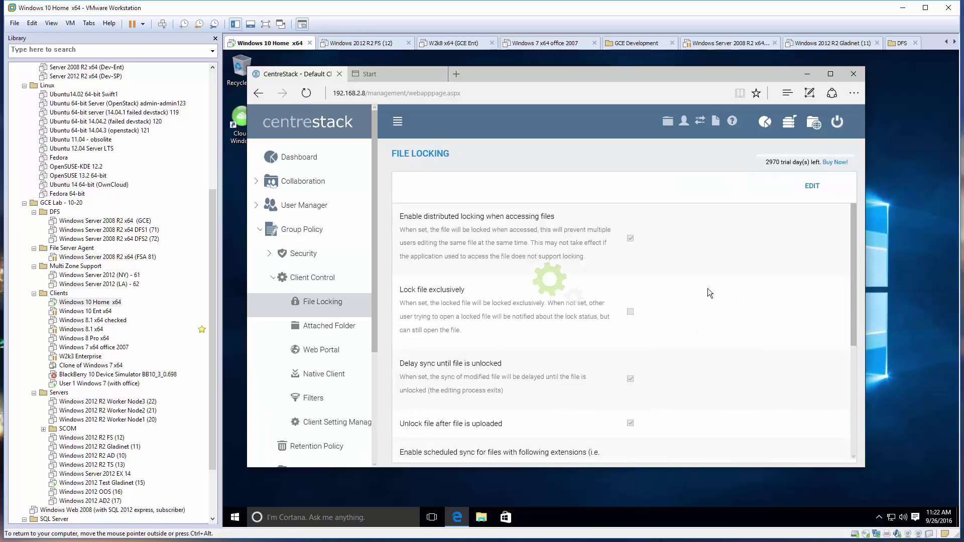
pyautogui.click(818, 186)
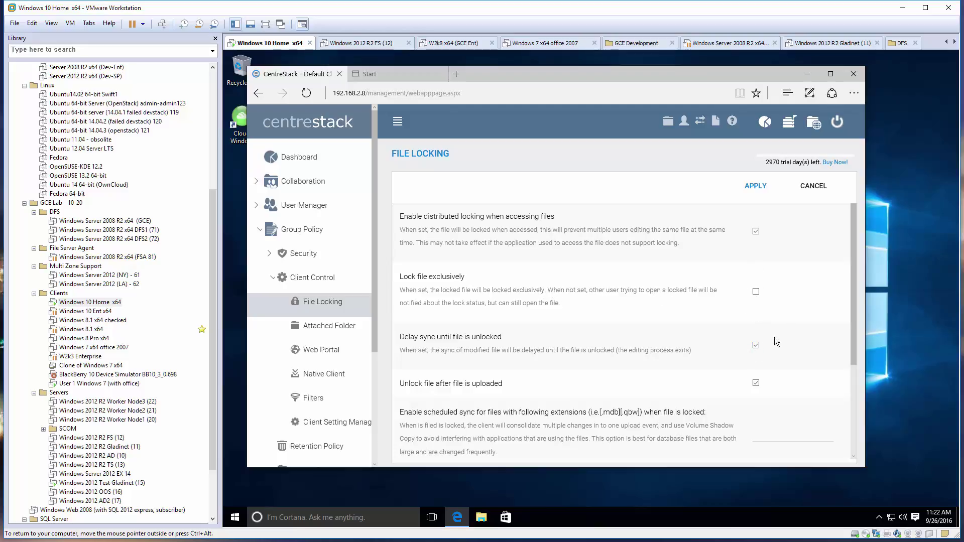
pyautogui.click(822, 186)
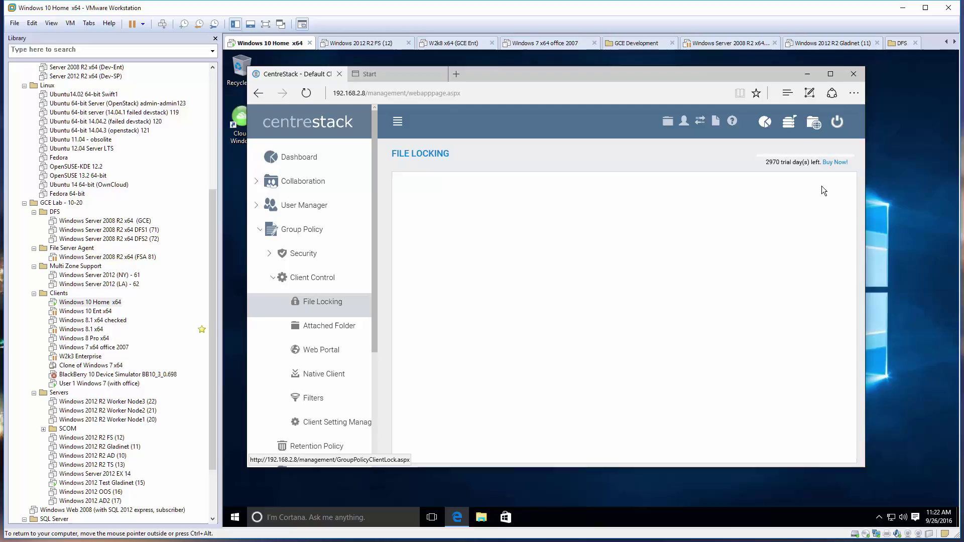
# Check from the system tray that the CentreStack client is online and syncing.
pyautogui.click(806, 74)
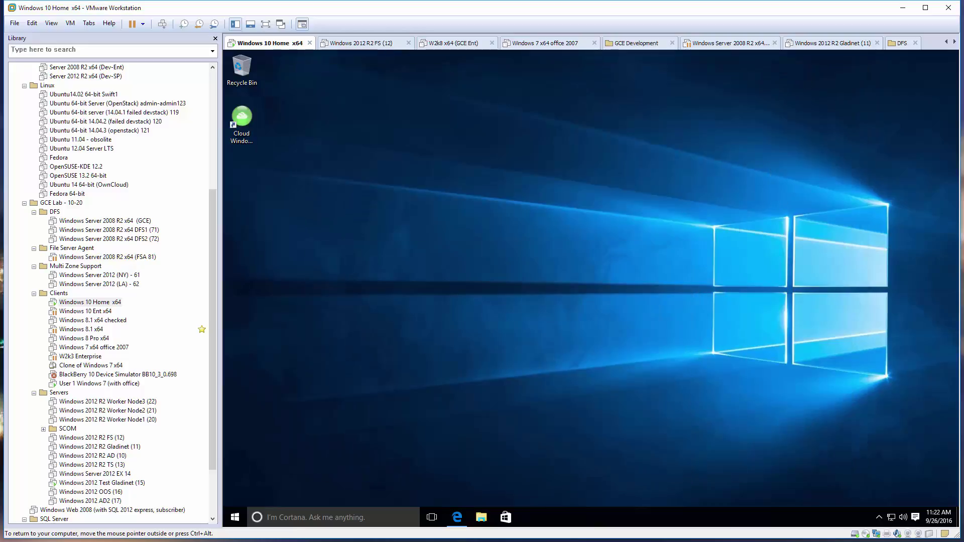
pyautogui.click(879, 517)
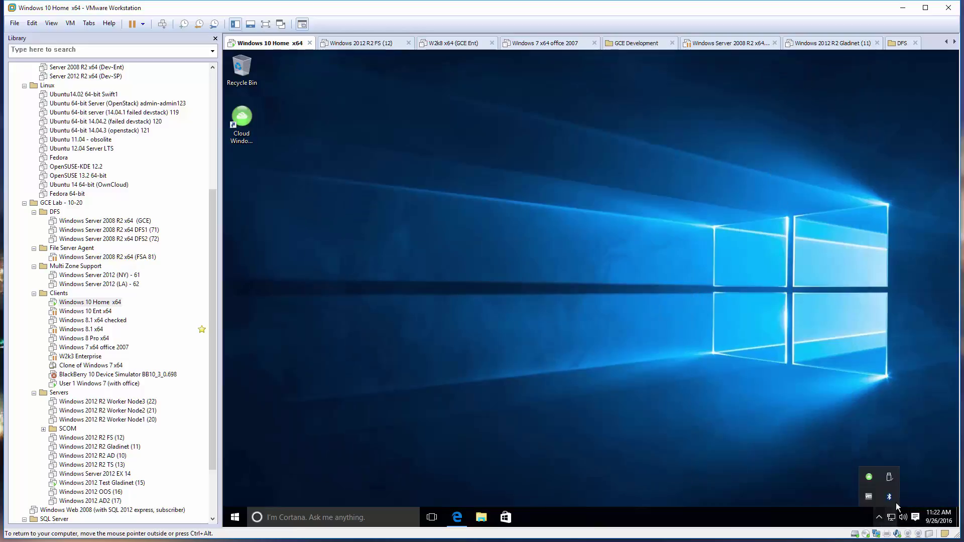
pyautogui.click(869, 481)
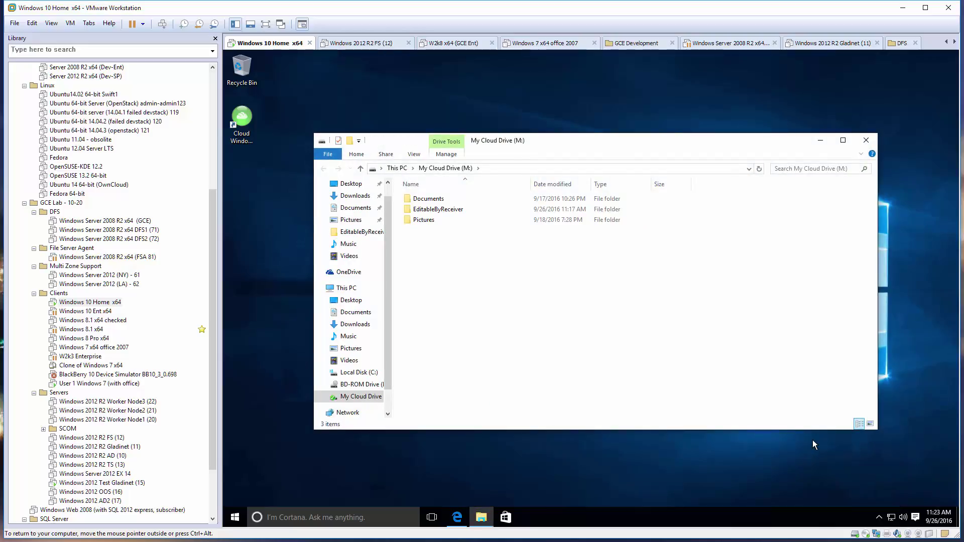
# Open testword in Word from My Cloud Drive's EditableByReceiver folder.
pyautogui.doubleClick(437, 209)
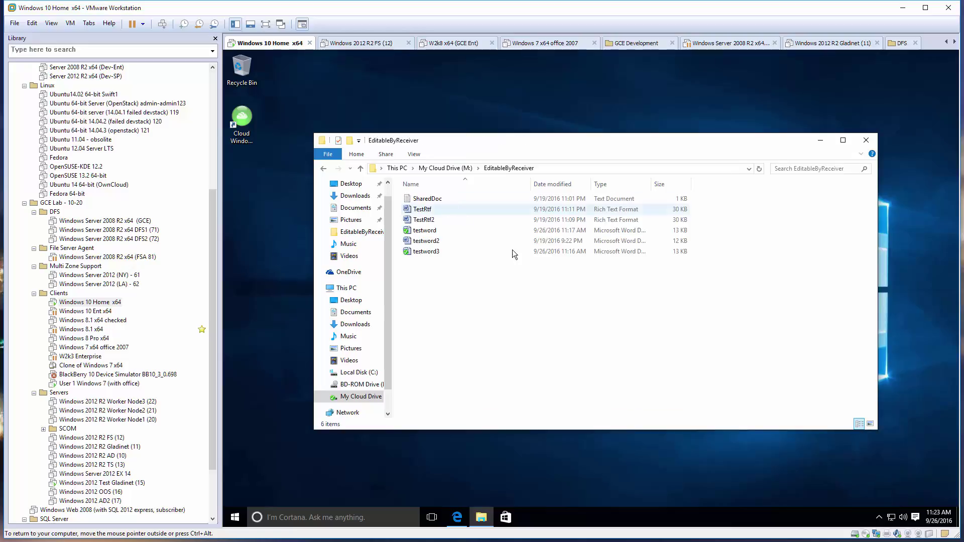
pyautogui.click(454, 229)
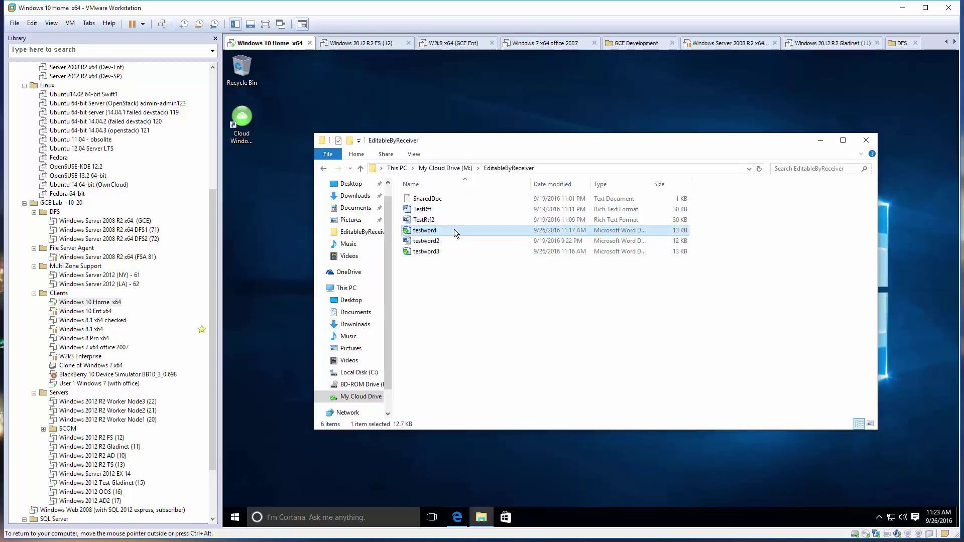
pyautogui.rightClick(454, 229)
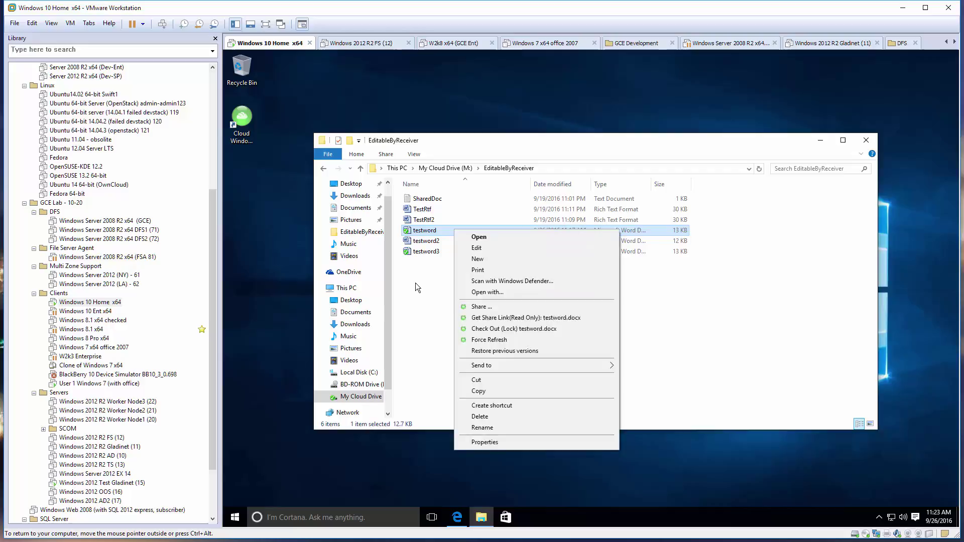
pyautogui.click(415, 282)
pyautogui.doubleClick(454, 230)
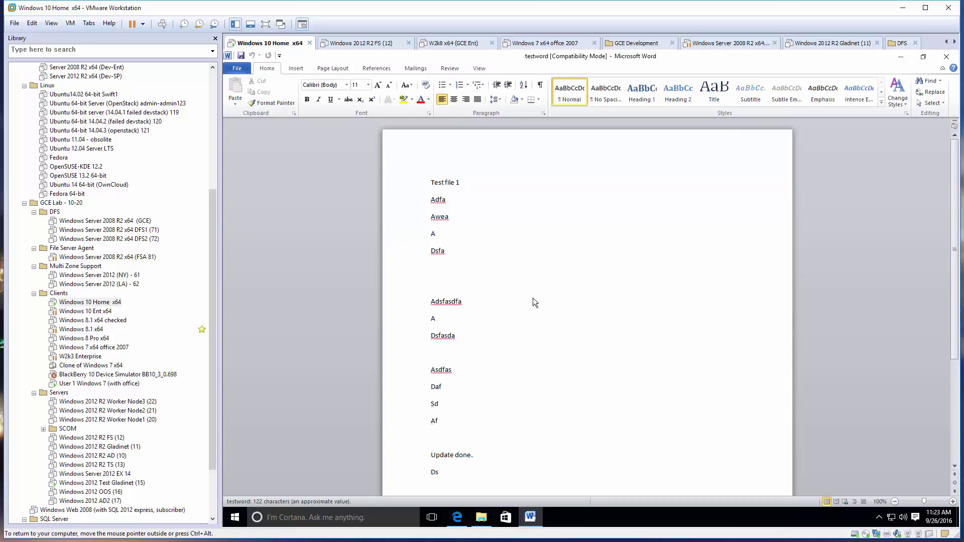
pyautogui.scroll(-2, 529, 299)
# In the web portal's EditableByReceiver folder, view testword.docx's details, showing it locked by me.
pyautogui.click(457, 517)
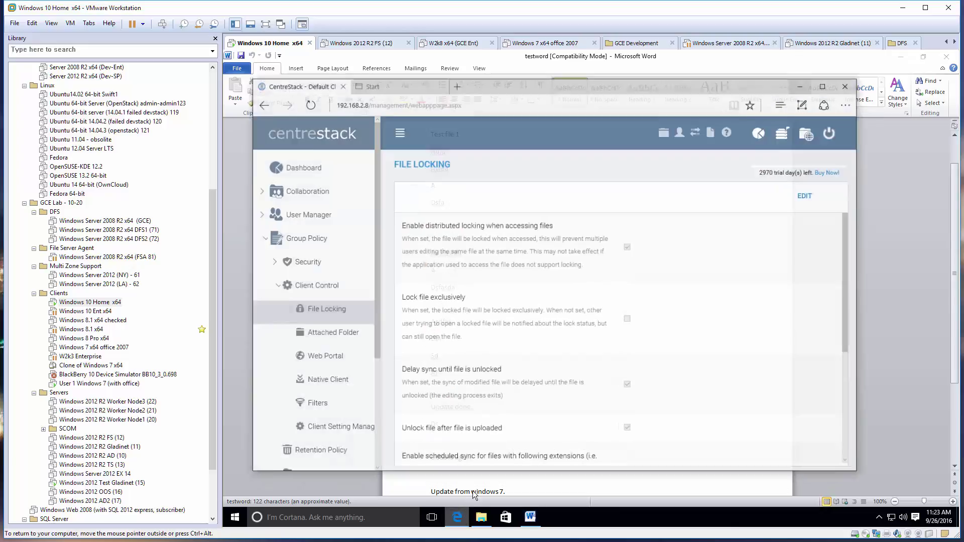
pyautogui.click(815, 126)
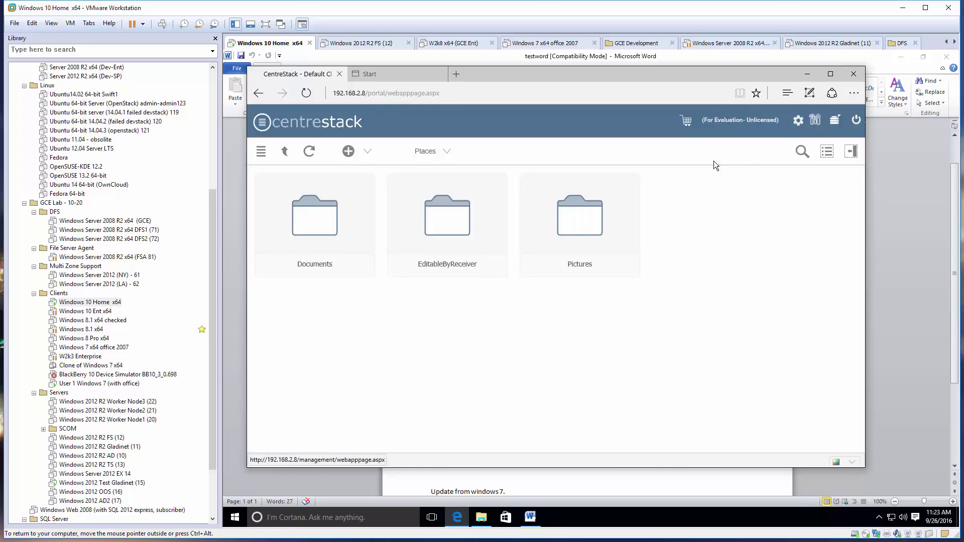
pyautogui.click(445, 211)
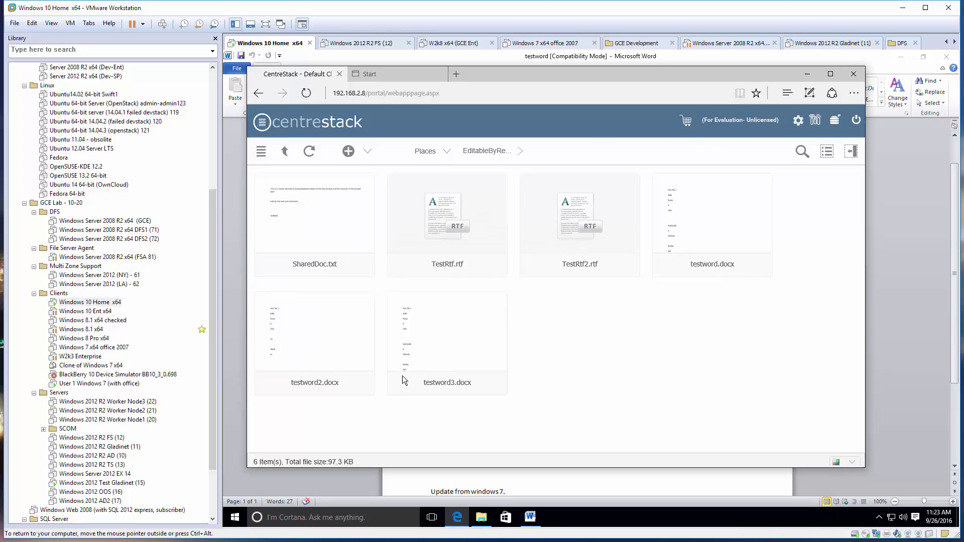
pyautogui.click(710, 225)
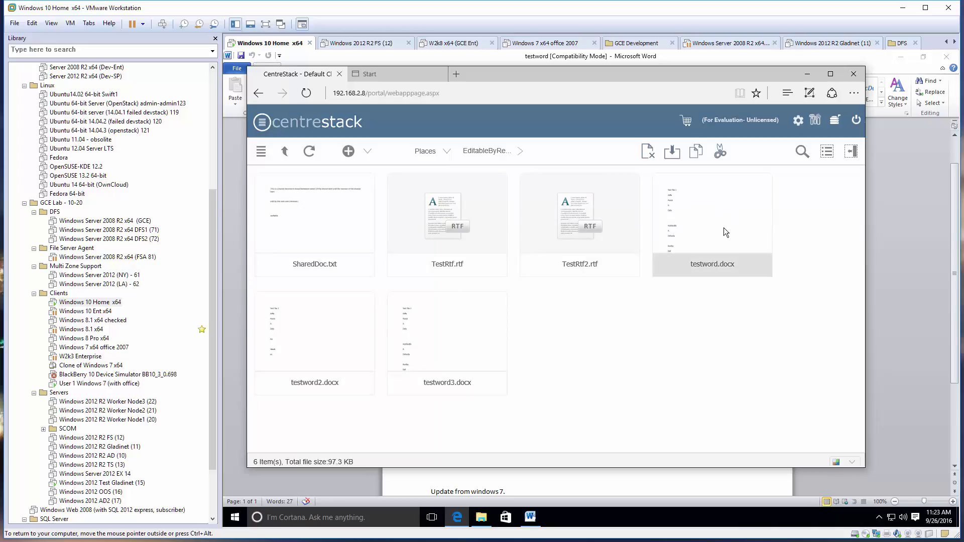
pyautogui.click(850, 152)
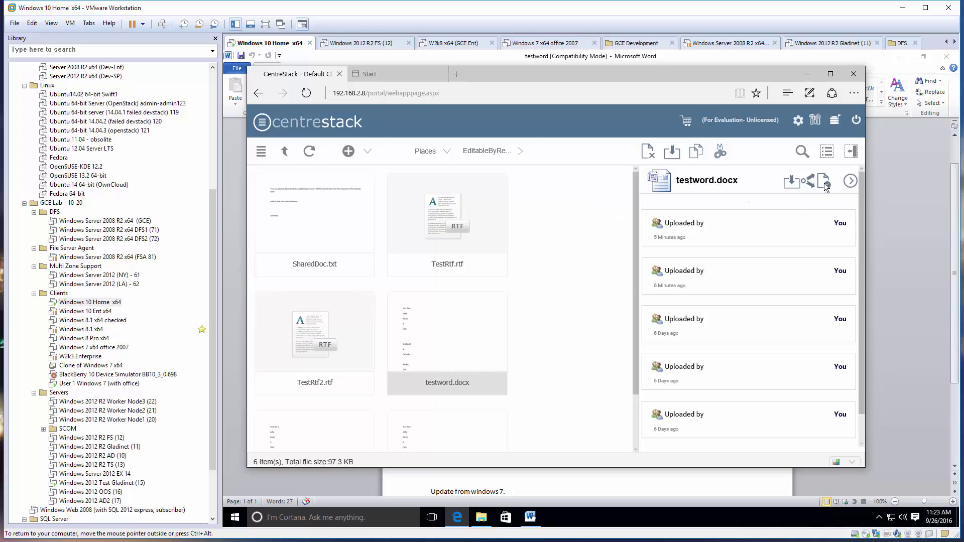
pyautogui.click(851, 181)
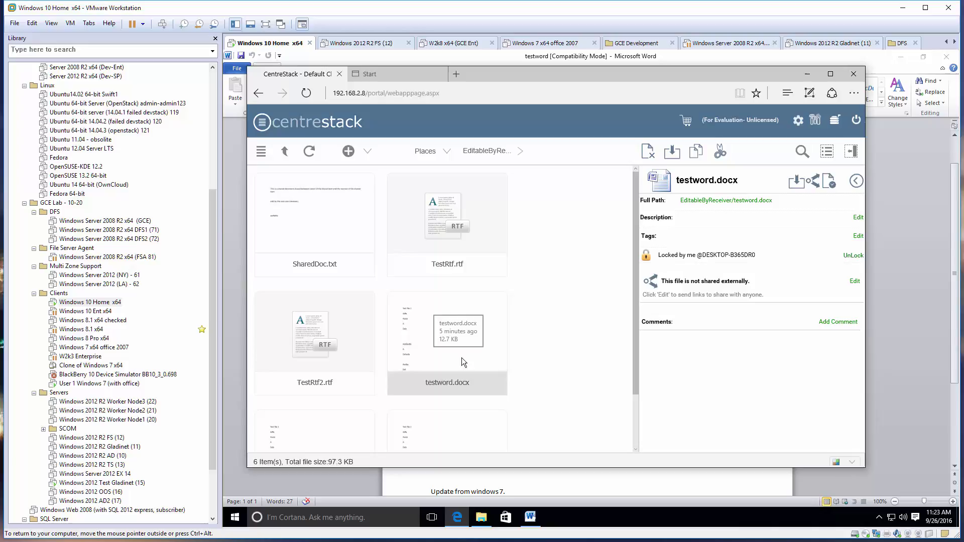
# At the end of testword, add the line 'Update from win 10 again, now under distributed locking.'.
pyautogui.click(809, 73)
pyautogui.scroll(-4, 532, 341)
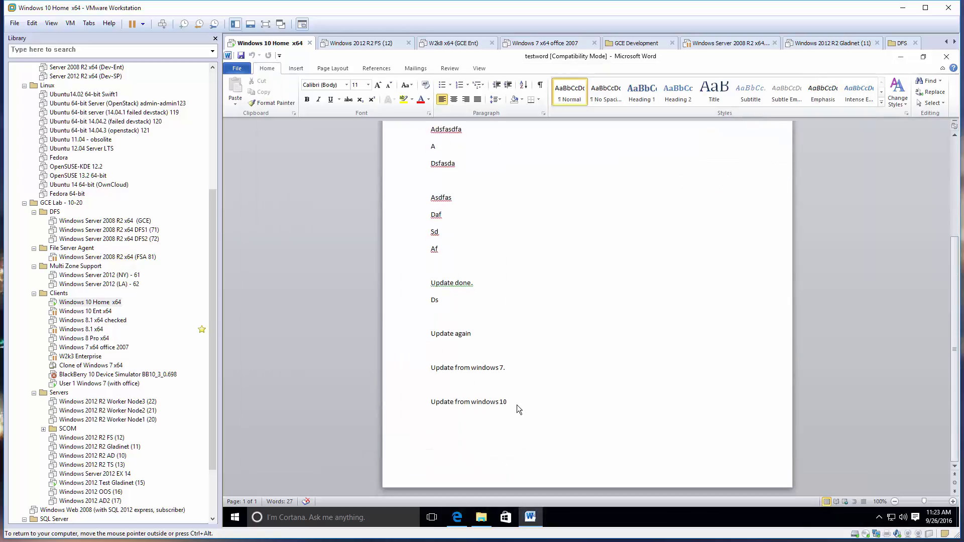
pyautogui.press('Return')
pyautogui.write('Update fr')
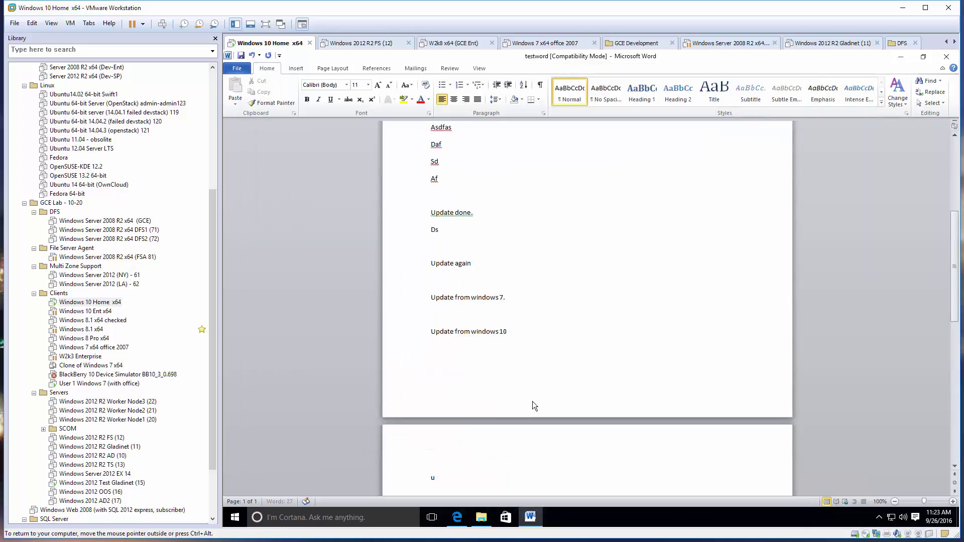
pyautogui.write('om win 10 again, now under d')
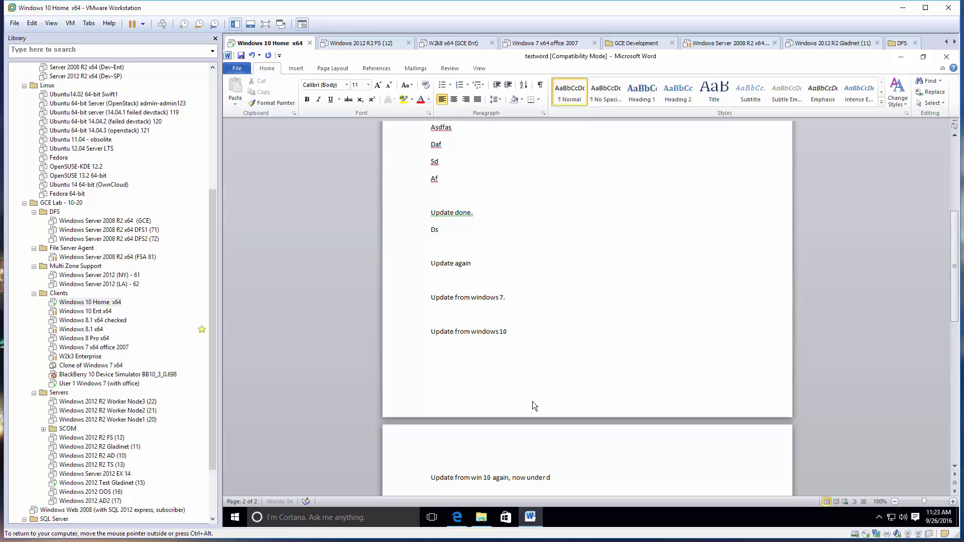
pyautogui.write('istributed locking.')
# Close testword in Word, saving the changes.
pyautogui.click(947, 57)
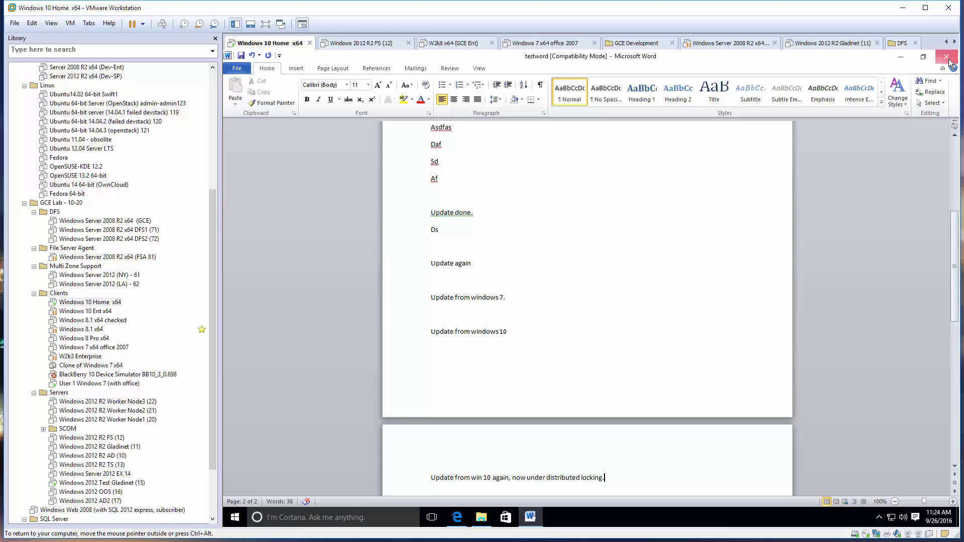
pyautogui.click(554, 297)
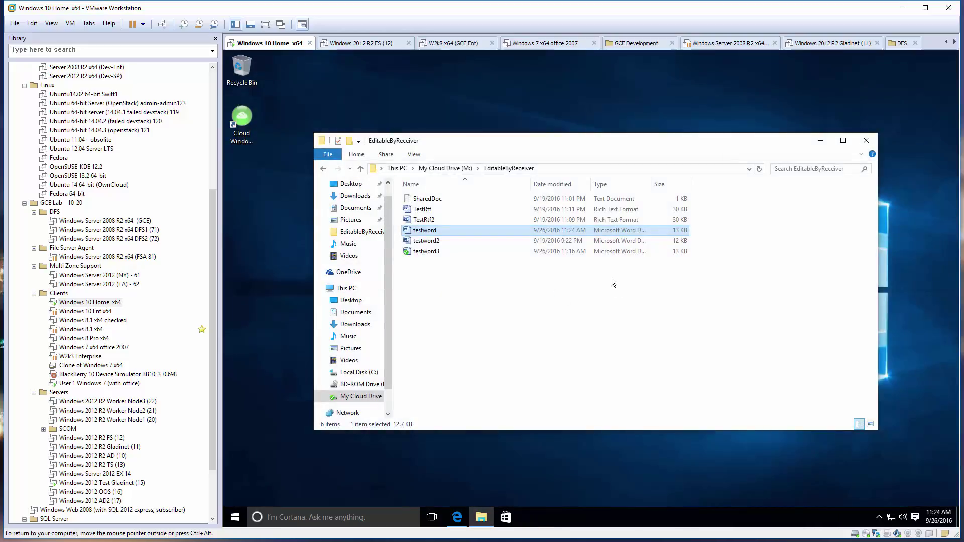
pyautogui.moveTo(650, 140); pyautogui.dragTo(595, 116)
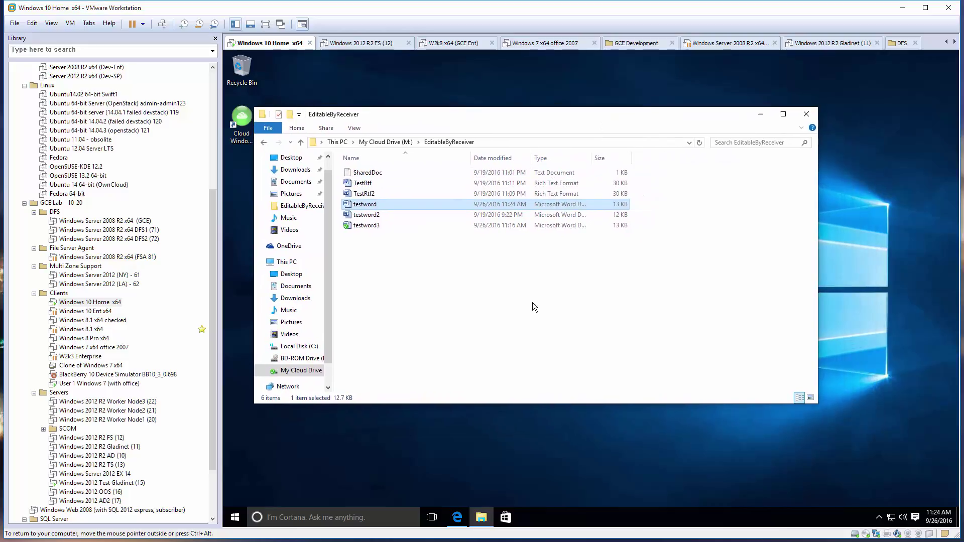
# Refresh EditableByReceiver in the portal and confirm testword.docx now shows as not locked.
pyautogui.click(478, 515)
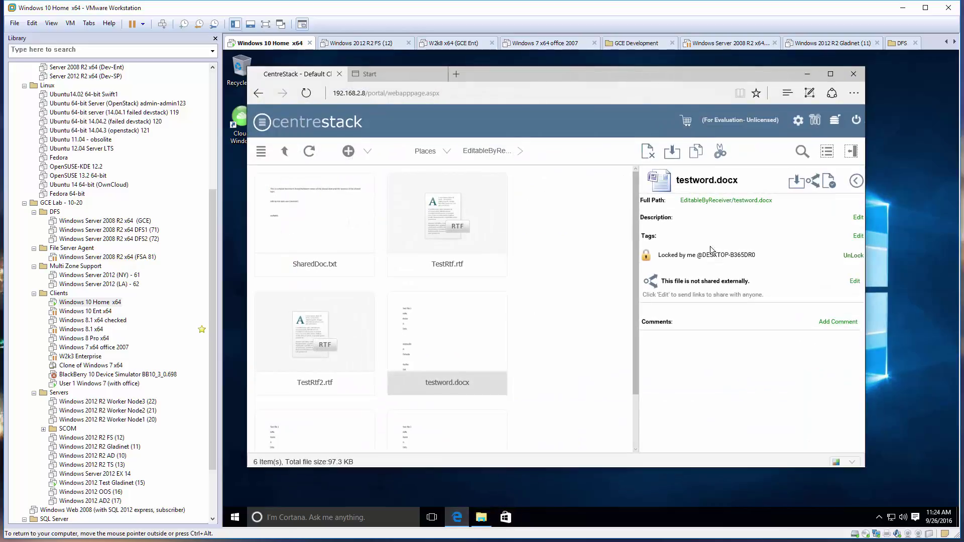
pyautogui.click(286, 151)
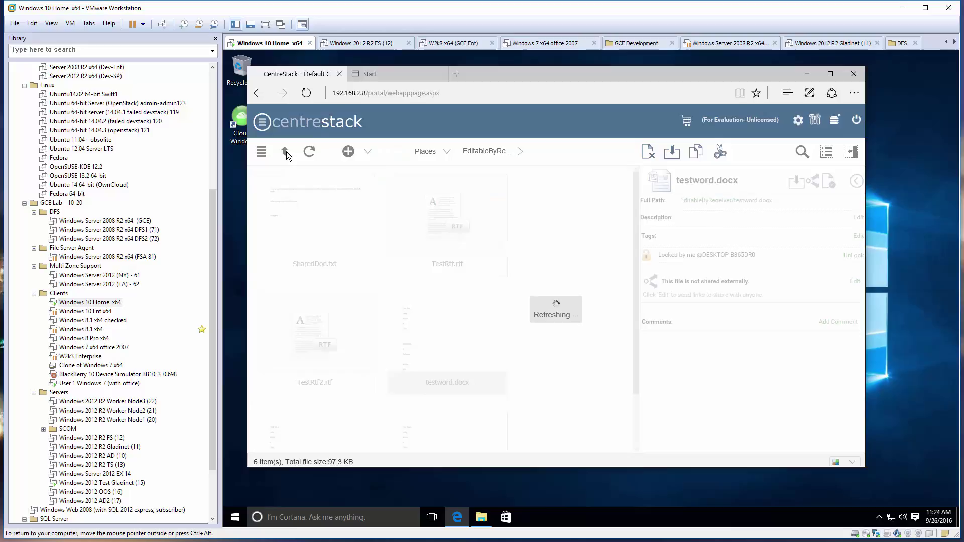
pyautogui.click(459, 217)
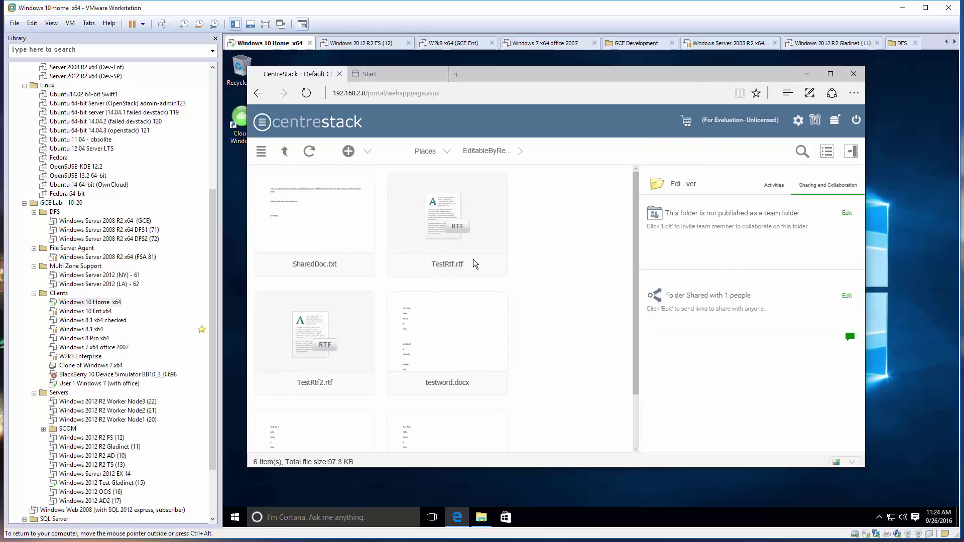
pyautogui.click(435, 348)
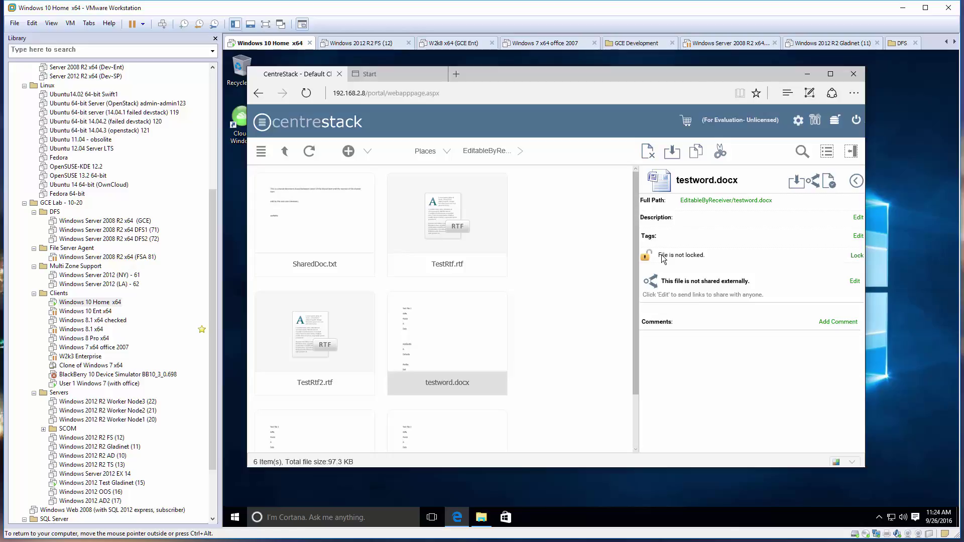
# Open the File Locking policy under Group Policy > Client Control in the management console.
pyautogui.click(815, 121)
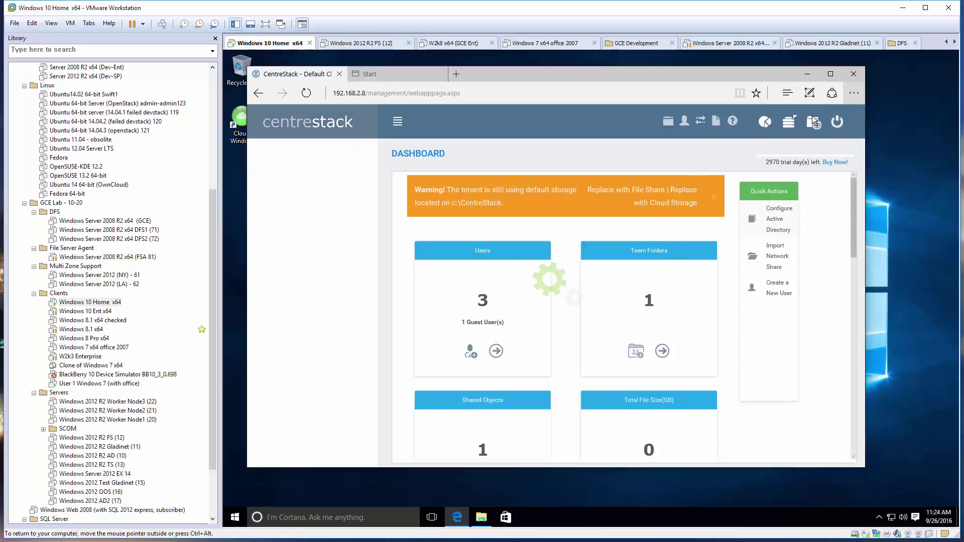
pyautogui.click(294, 230)
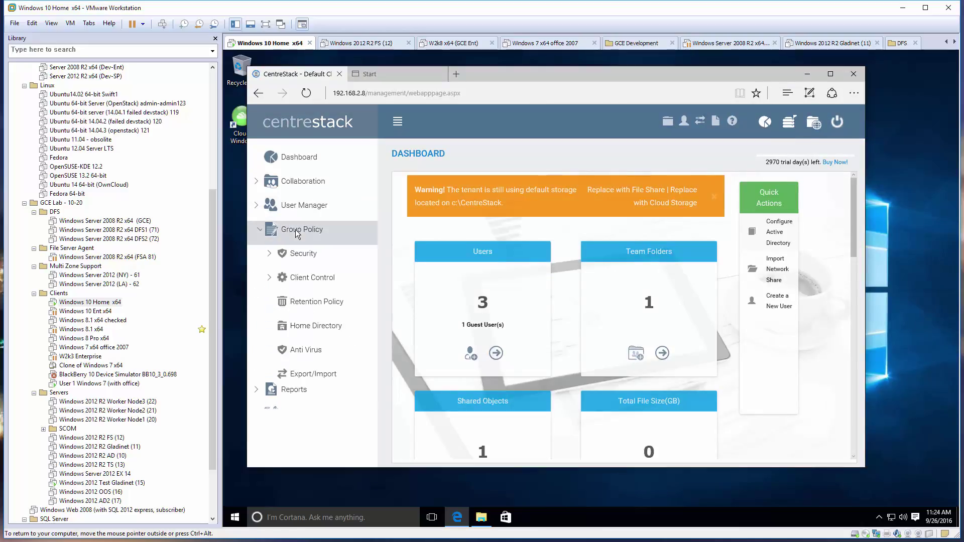
pyautogui.click(311, 277)
pyautogui.click(321, 303)
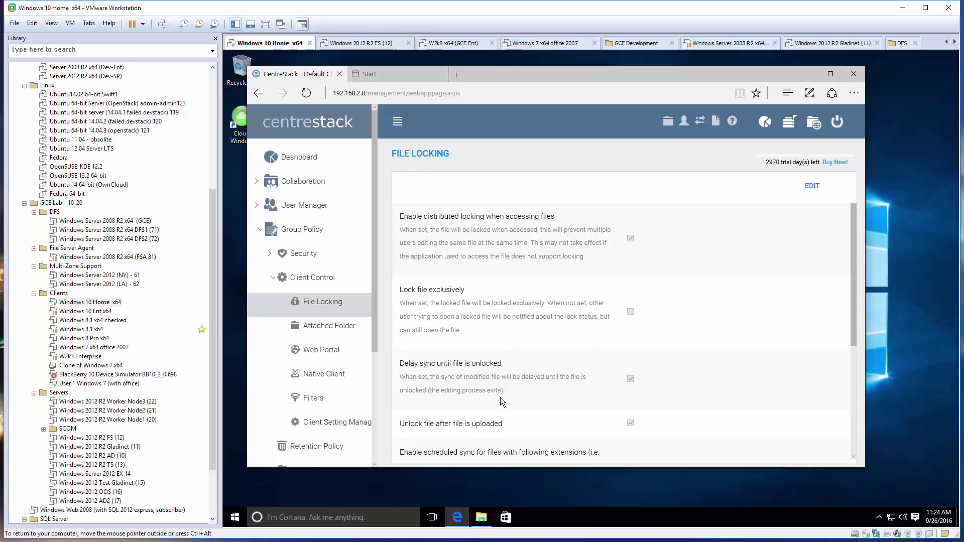
# Look over the File Locking settings, then minimize the browser to reveal EditableByReceiver in Explorer.
pyautogui.scroll(-1, 517, 334)
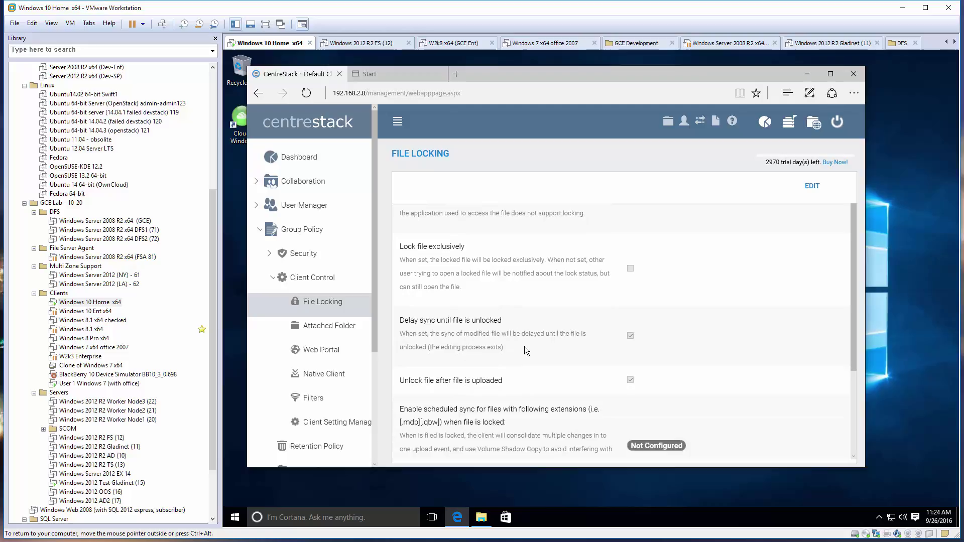
pyautogui.scroll(1, 528, 345)
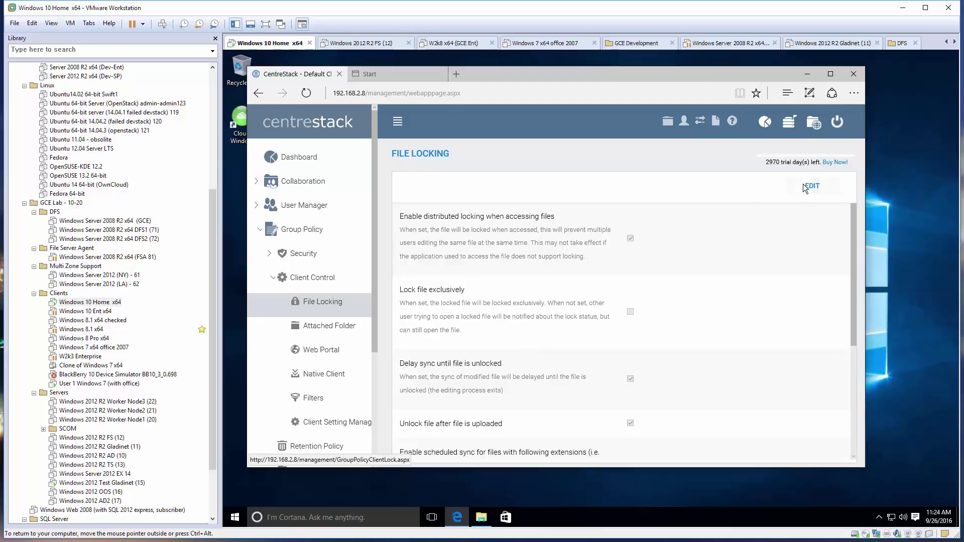
pyautogui.click(804, 75)
# Reopen testword in Word and confirm the portal shows testword.docx locked by me again.
pyautogui.doubleClick(393, 203)
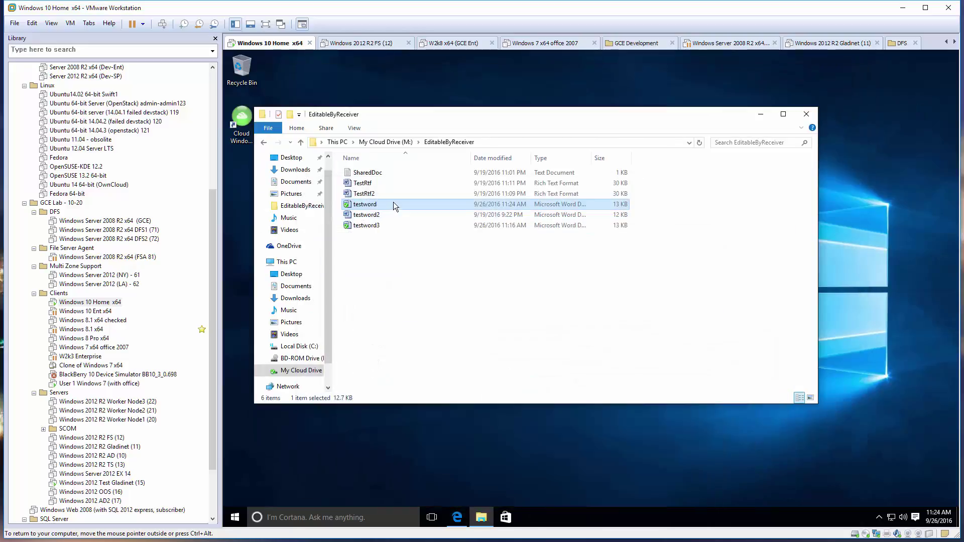
pyautogui.scroll(-5, 614, 282)
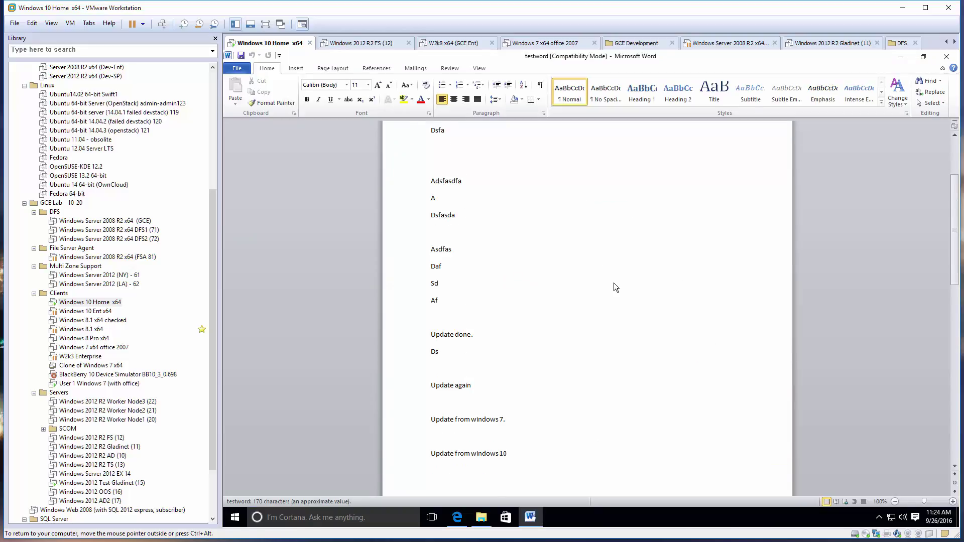
pyautogui.click(457, 518)
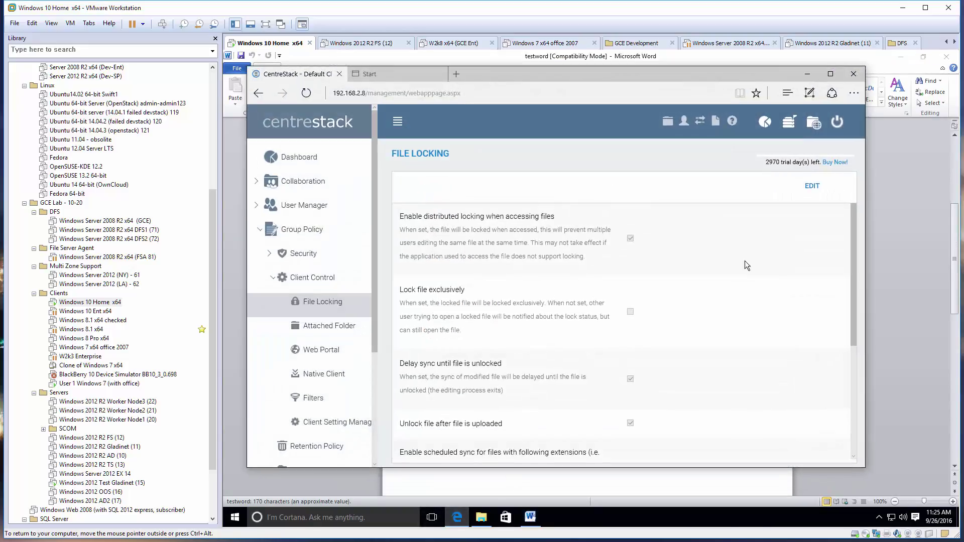
pyautogui.click(812, 119)
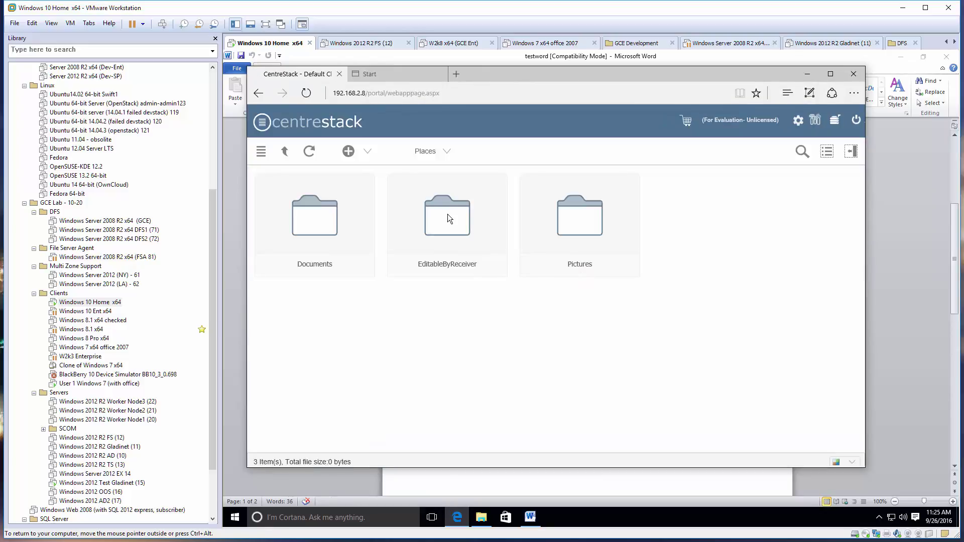
pyautogui.click(447, 214)
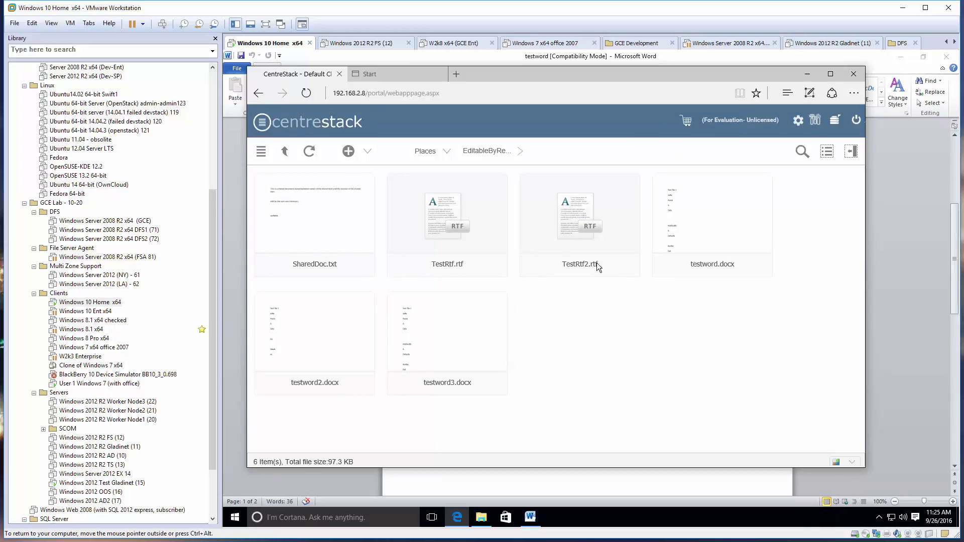
pyautogui.click(723, 224)
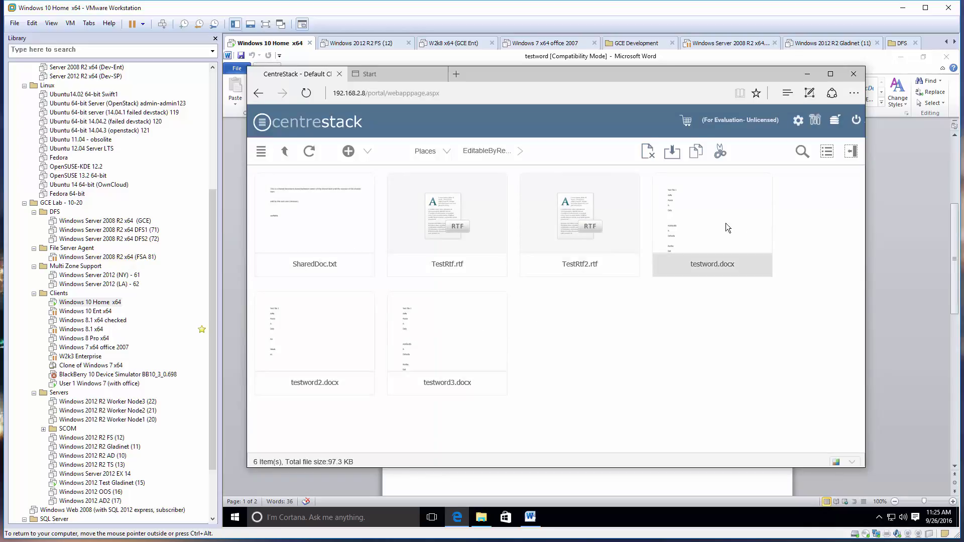
pyautogui.click(850, 157)
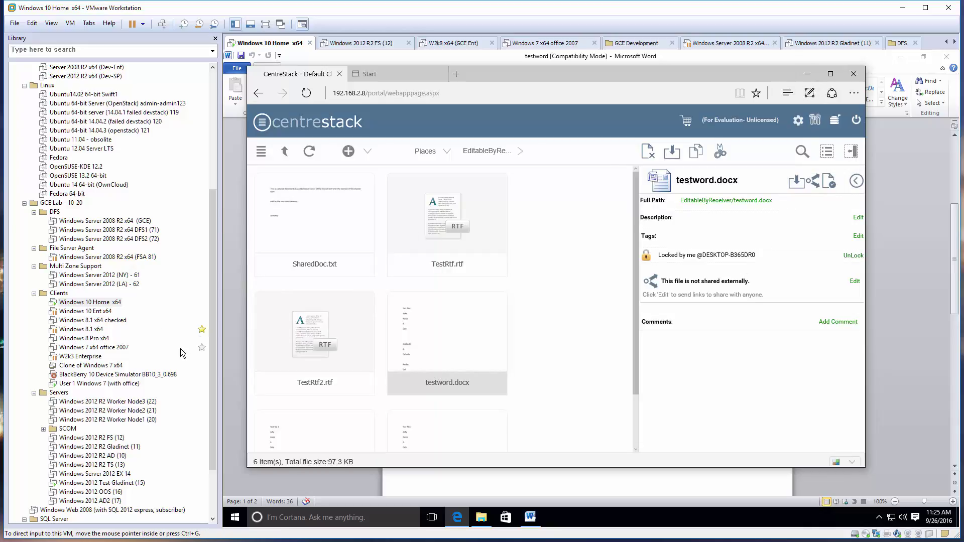
# Open the Distributed Locks report under Reports, listing testword's lock in EditableByReceiver.
pyautogui.click(815, 121)
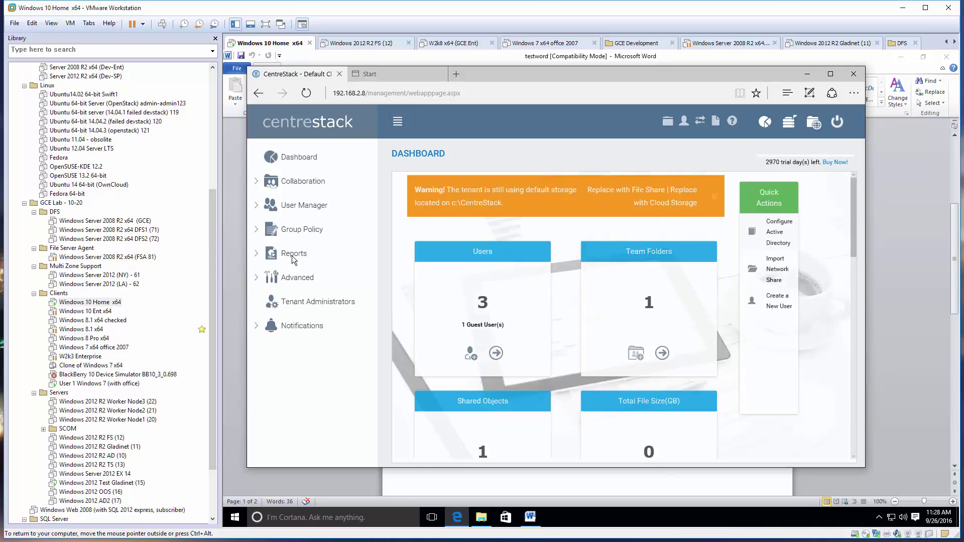
pyautogui.click(295, 255)
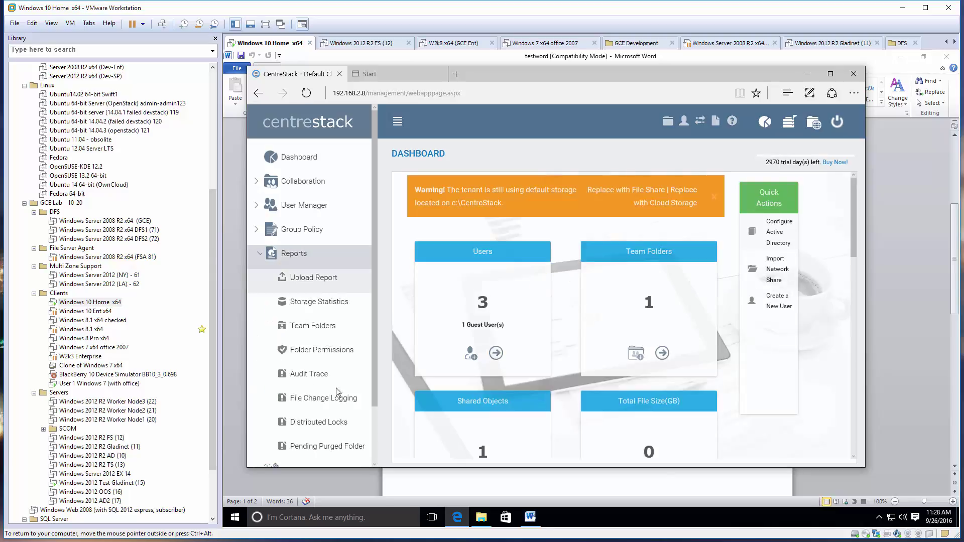
pyautogui.click(330, 424)
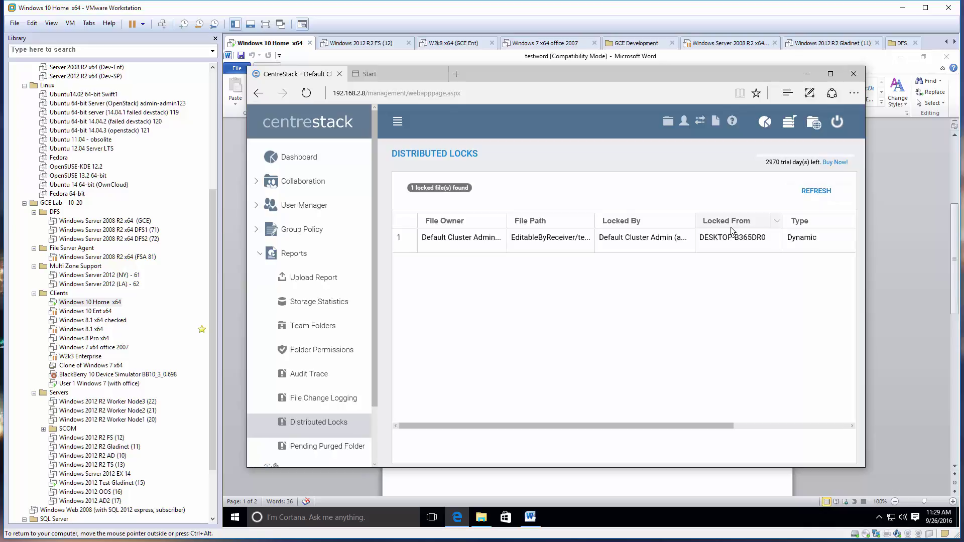
# Check testword's cloud drive context menu in Explorer, then return to the locks report.
pyautogui.click(808, 75)
pyautogui.click(901, 56)
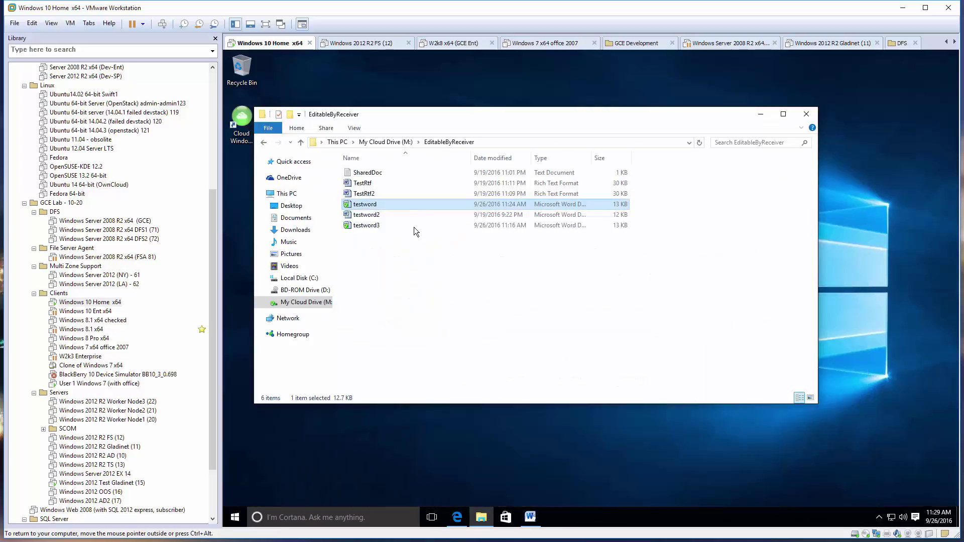
pyautogui.rightClick(409, 204)
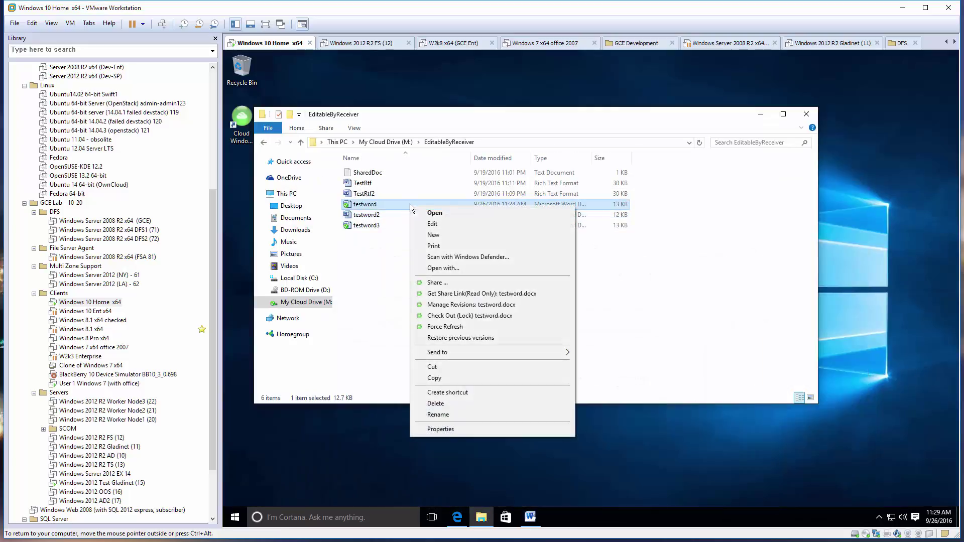
pyautogui.click(390, 287)
pyautogui.click(462, 518)
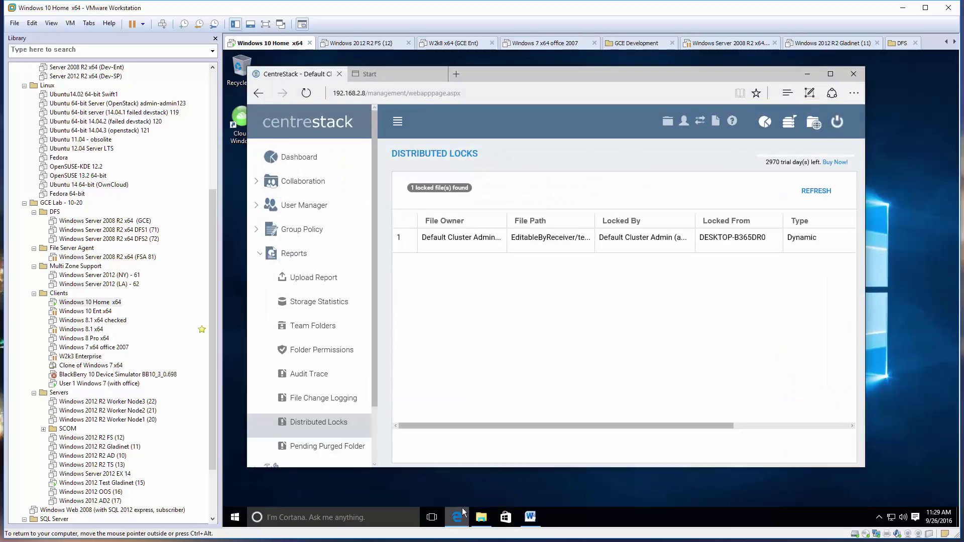
pyautogui.click(301, 182)
pyautogui.click(304, 301)
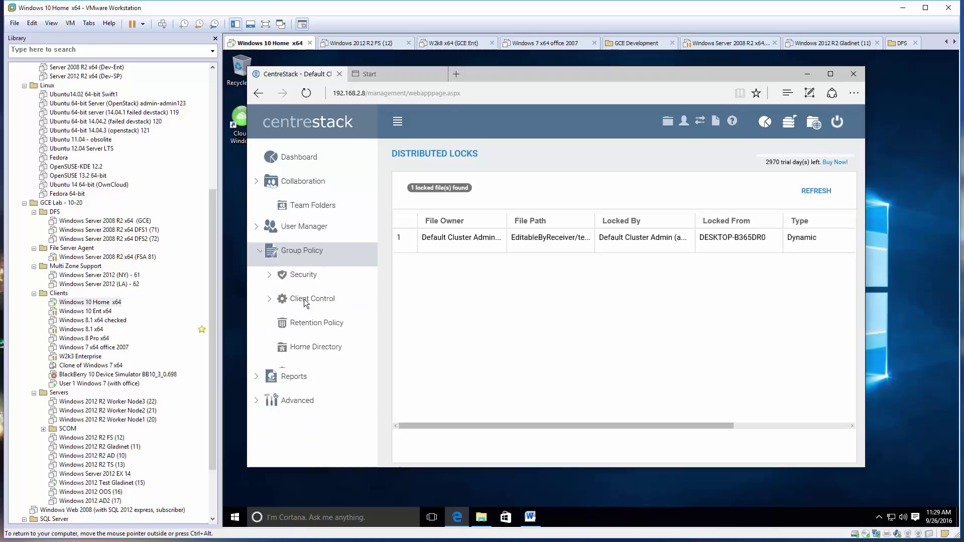
pyautogui.click(322, 278)
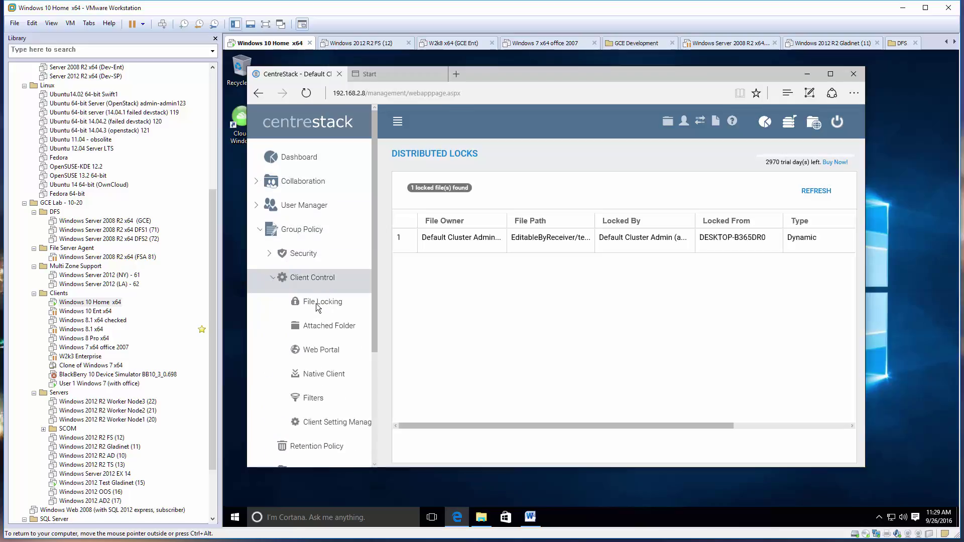
pyautogui.click(318, 304)
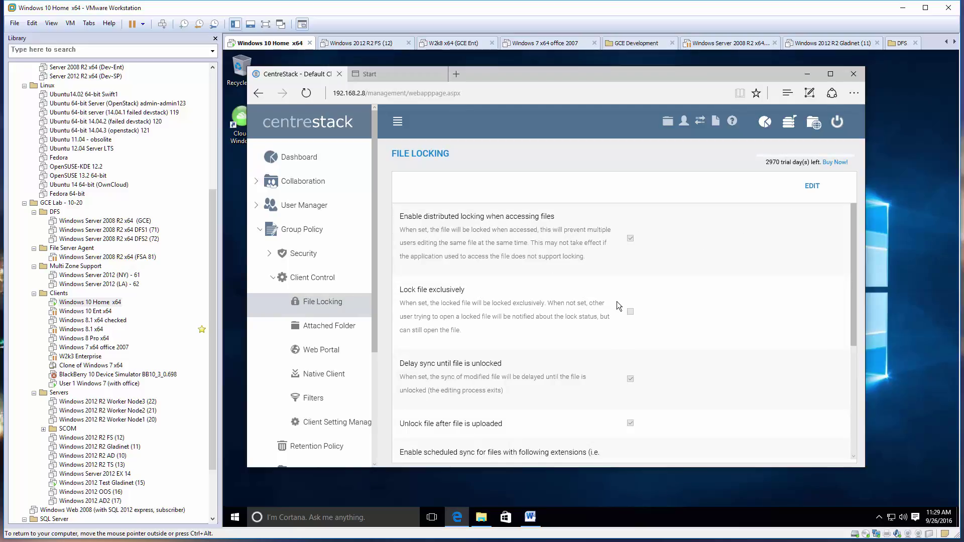
pyautogui.scroll(-4, 617, 302)
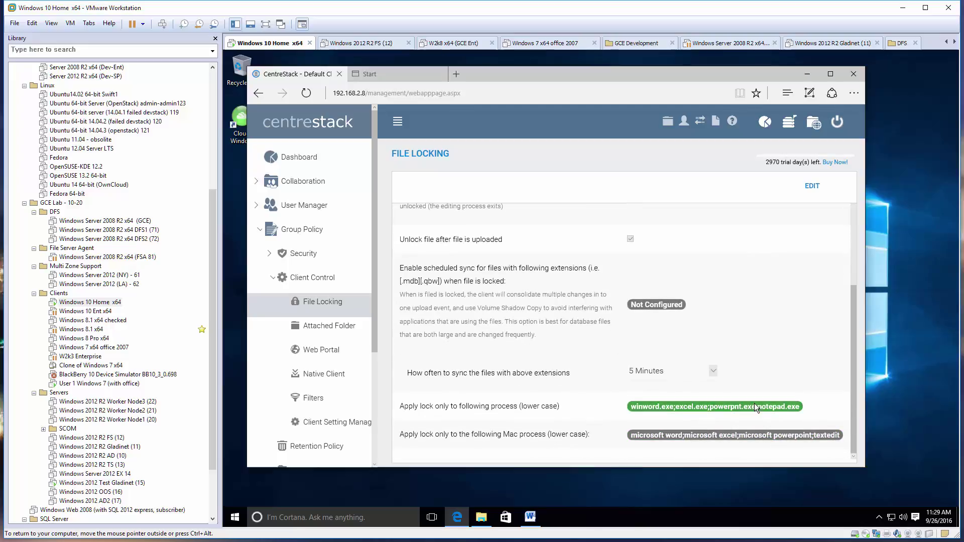
pyautogui.scroll(4, 563, 234)
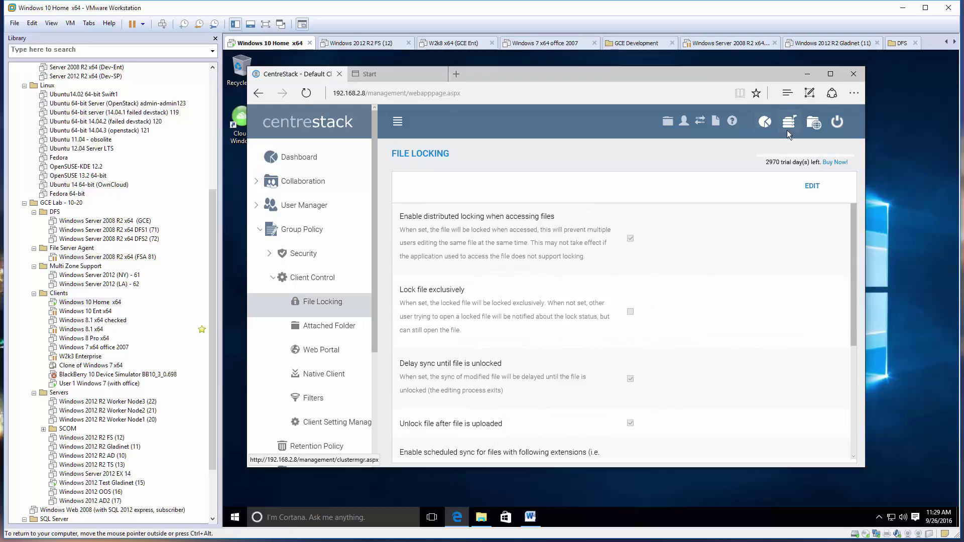
pyautogui.scroll(-1, 375, 343)
pyautogui.scroll(-2, 366, 390)
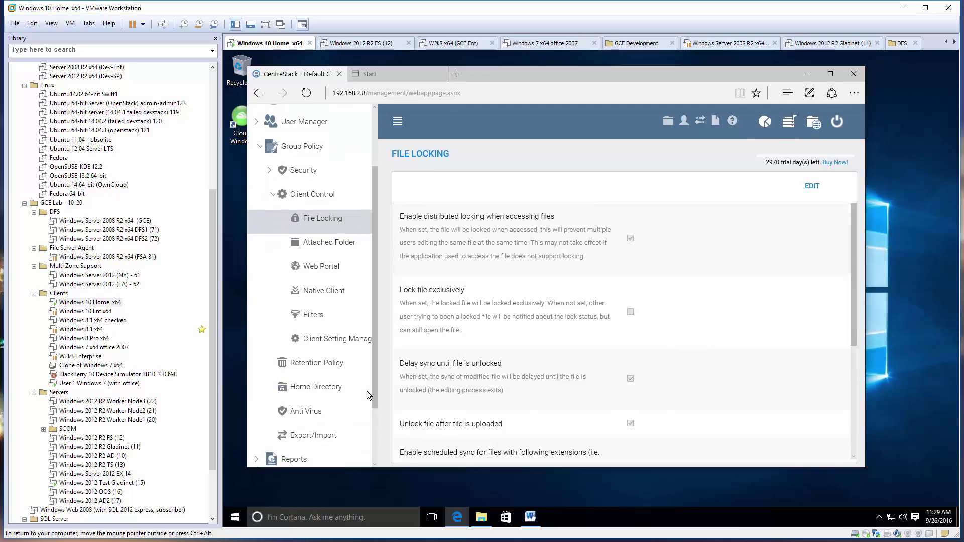
pyautogui.scroll(-2, 340, 311)
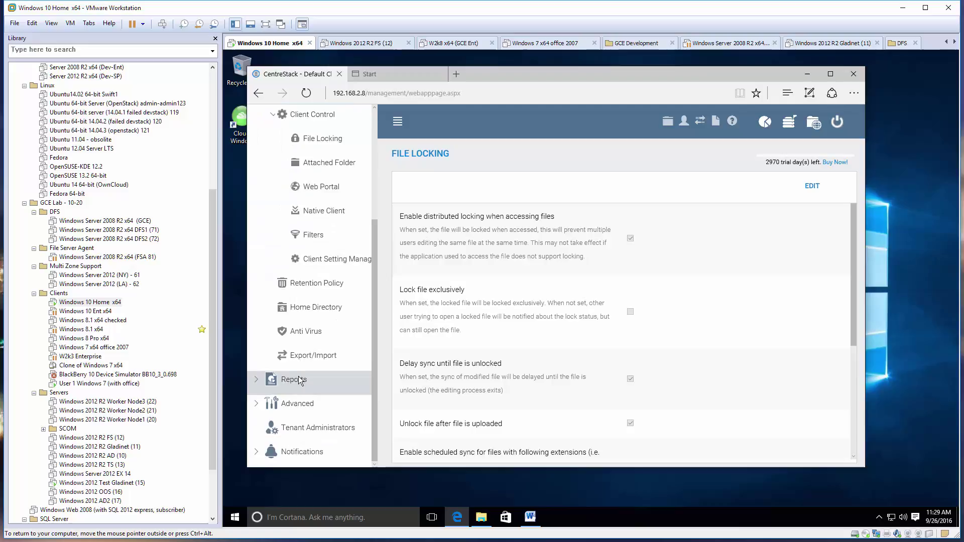
pyautogui.click(302, 380)
pyautogui.scroll(2, 303, 372)
pyautogui.click(329, 336)
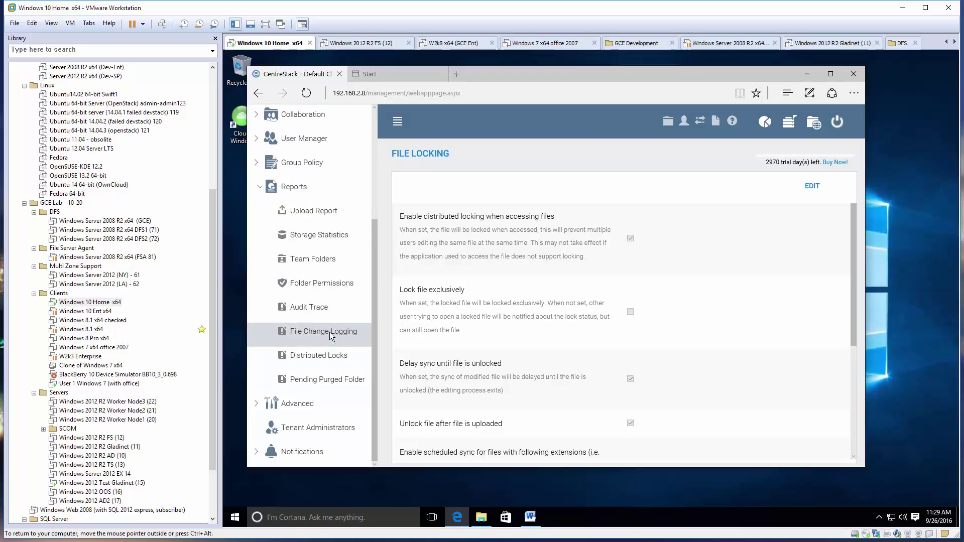
pyautogui.click(324, 356)
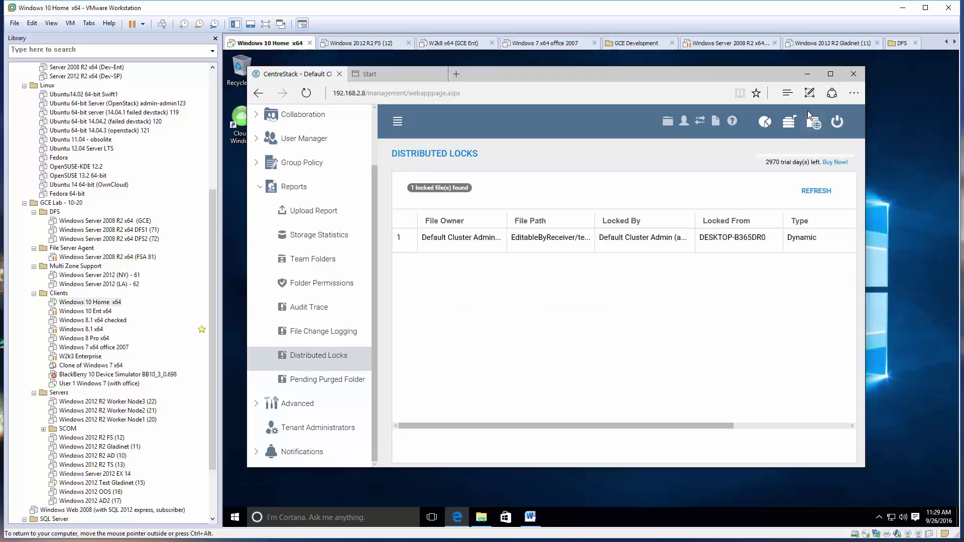
# Open testword.docx's info panel in the portal's EditableByReceiver folder, showing it locked by me.
pyautogui.click(814, 122)
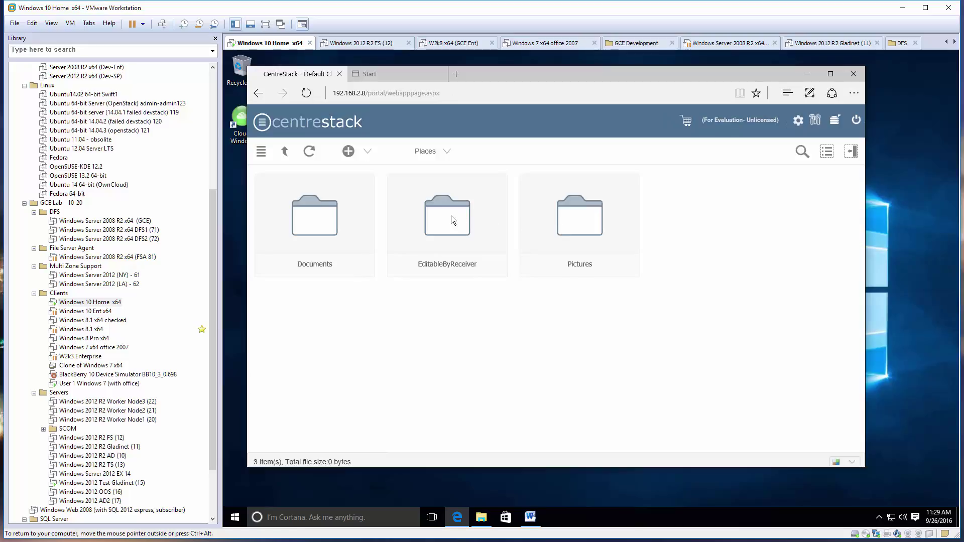
pyautogui.click(450, 215)
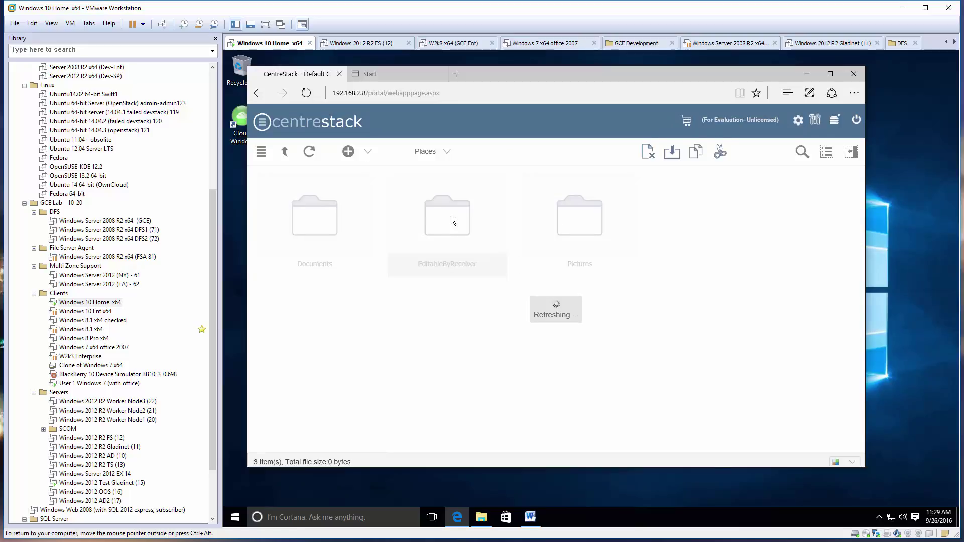
pyautogui.click(716, 236)
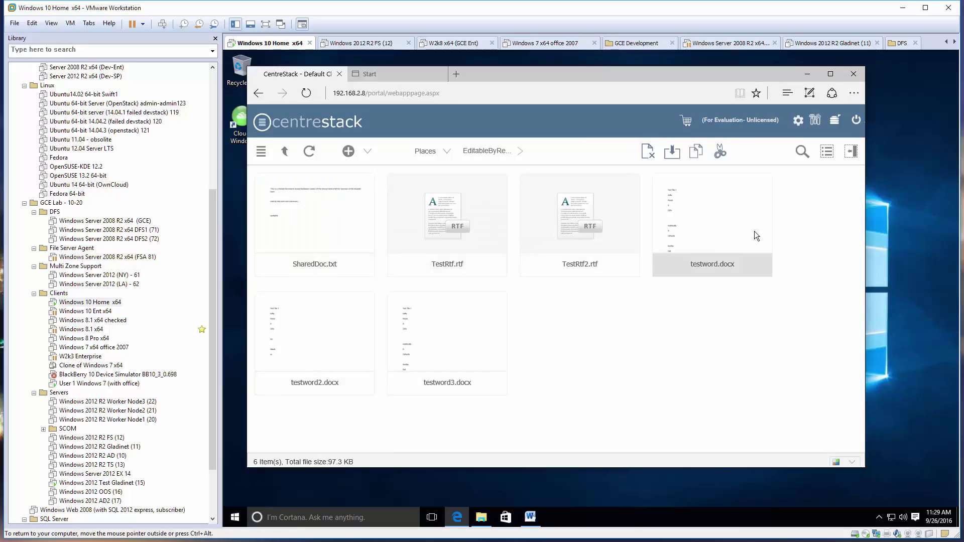
pyautogui.click(851, 151)
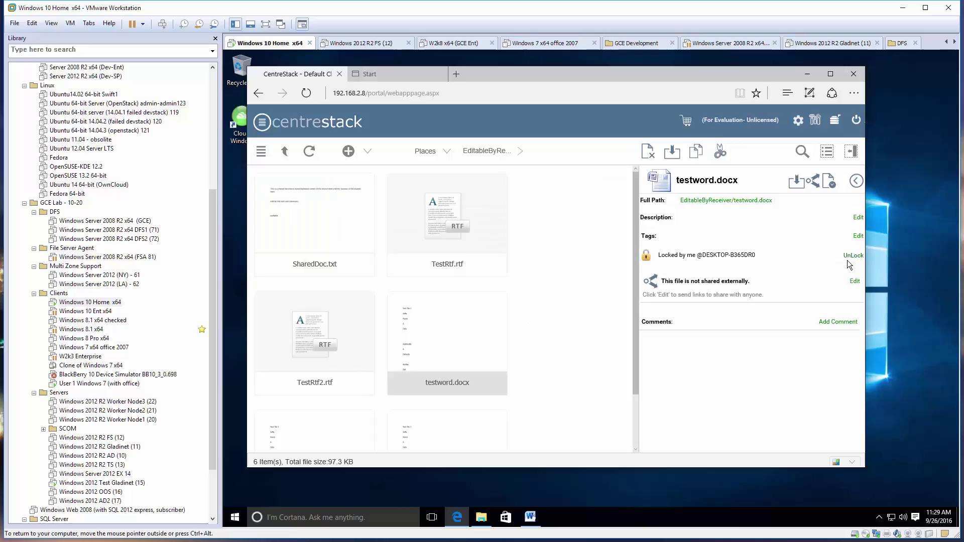